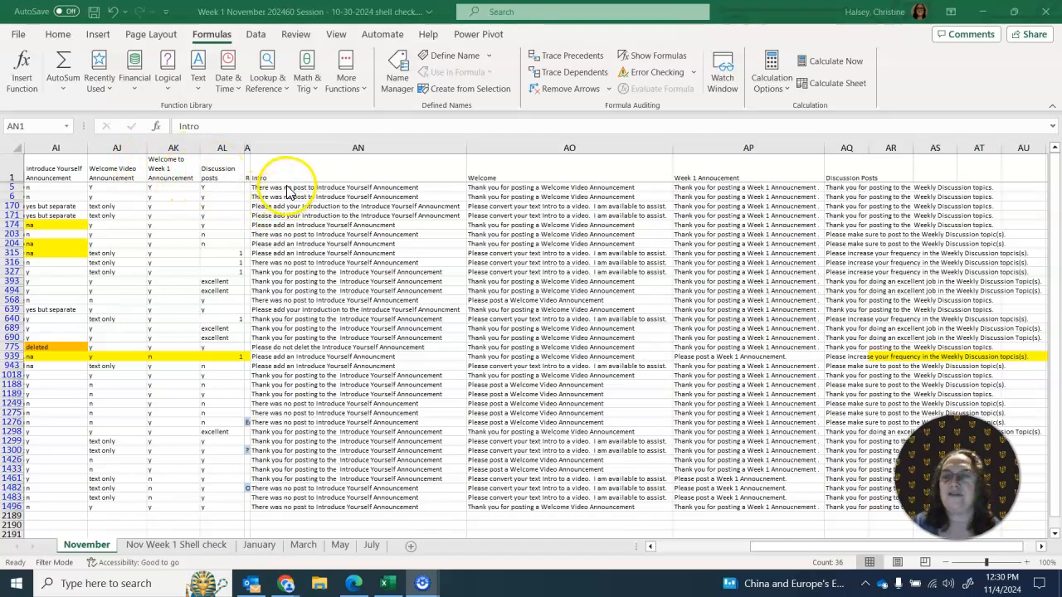
- Examine the Intro message in AN5, its source value in AI5, and the copied messages on the Nov Week 1 Shell check sheet
click(286, 187)
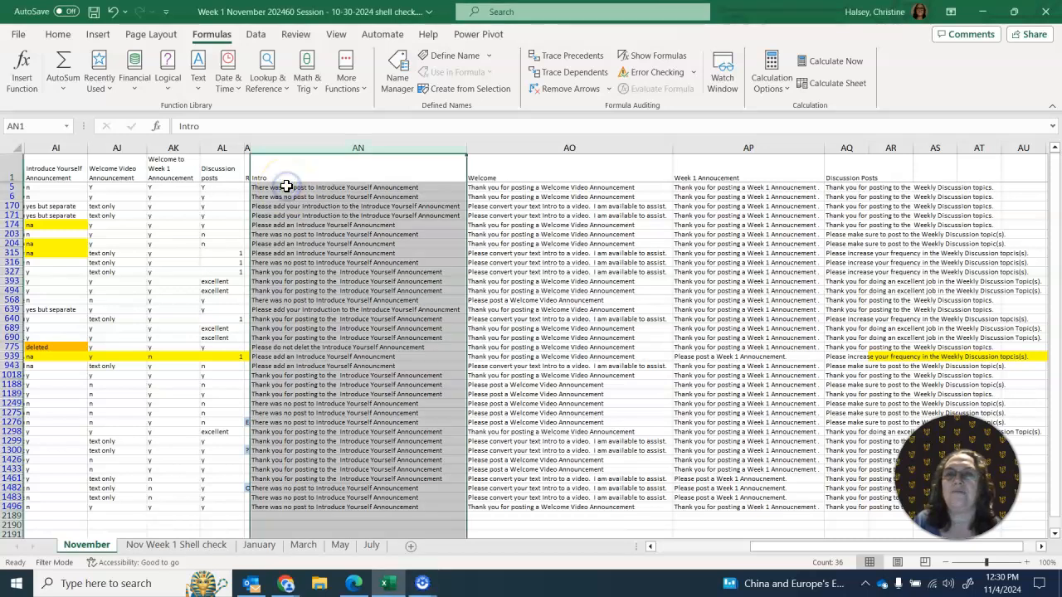
click(286, 187)
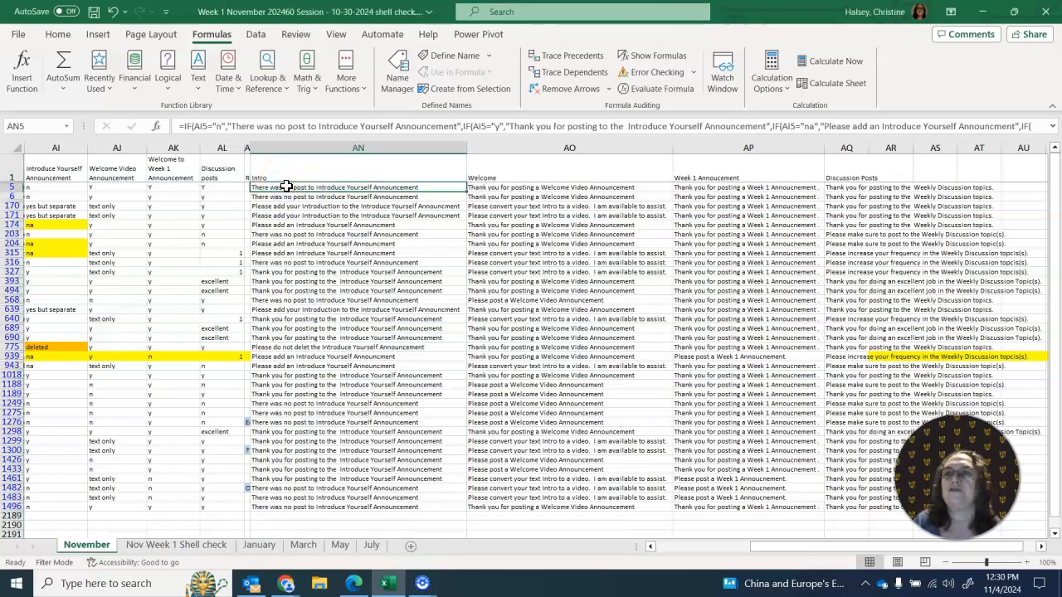
click(47, 188)
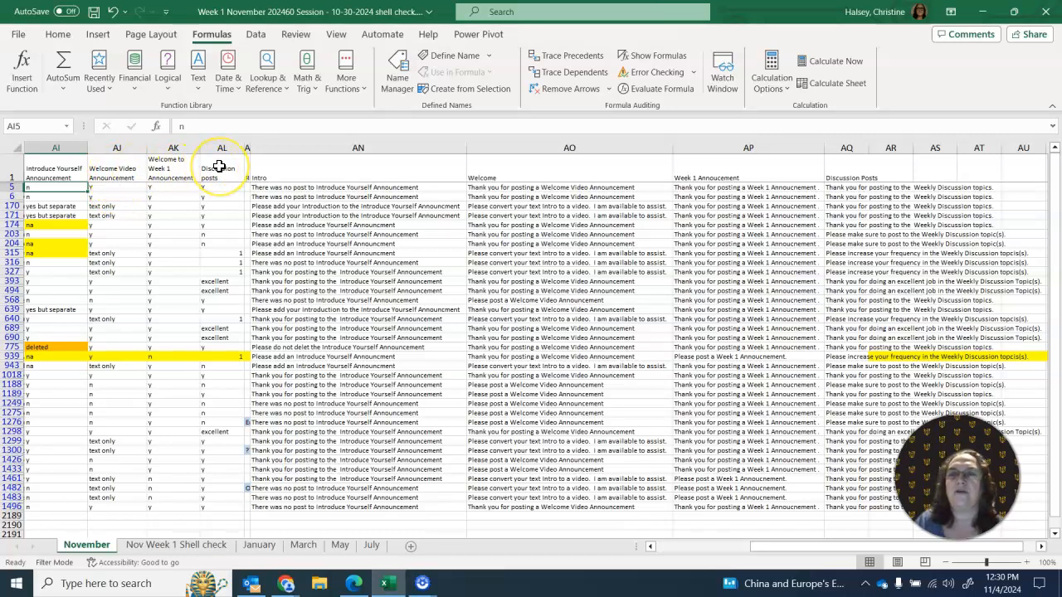
click(189, 547)
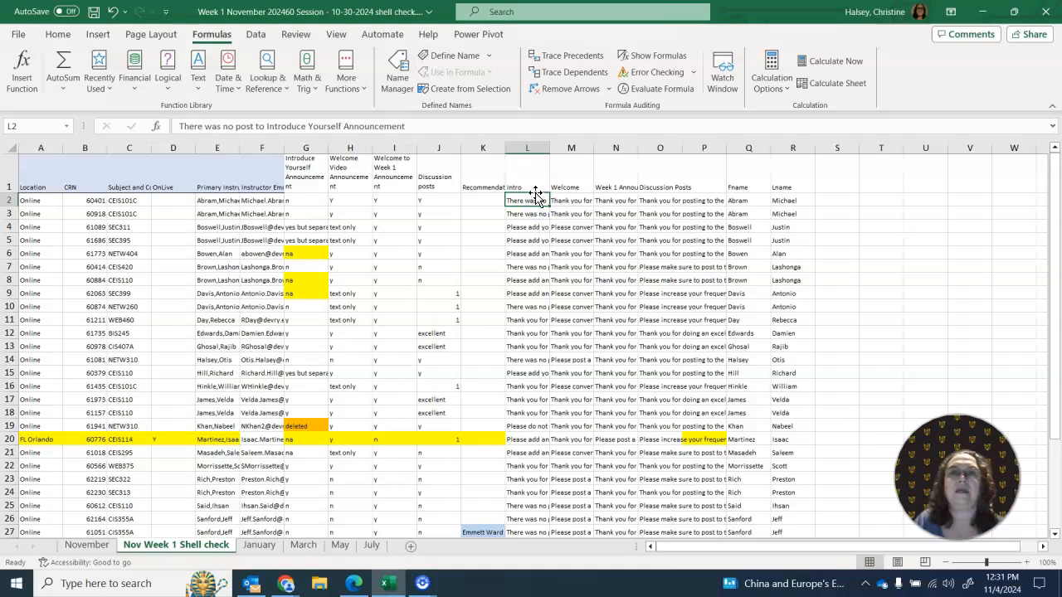
click(83, 545)
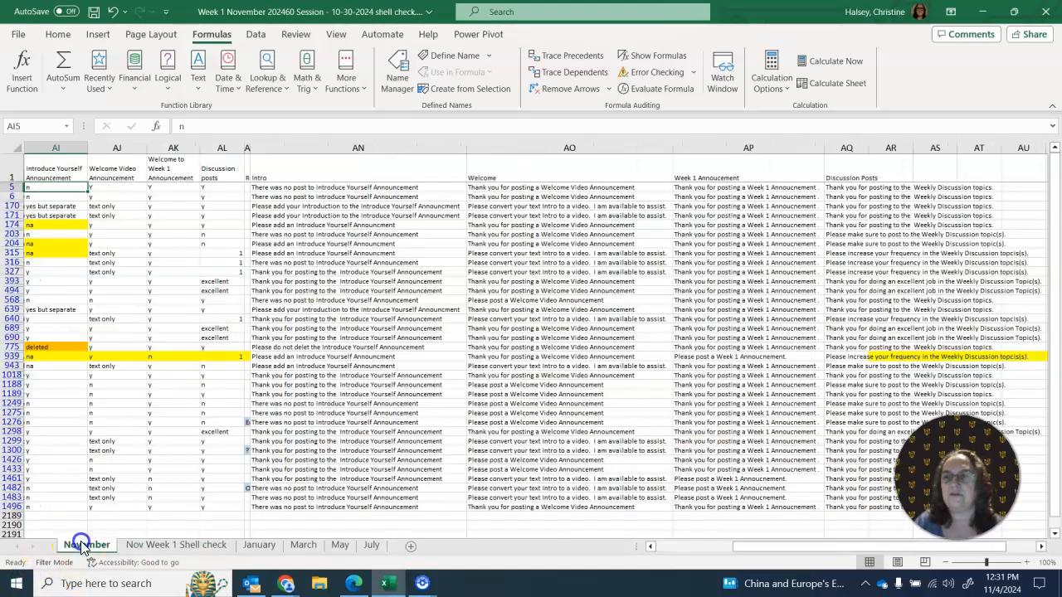
- Highlight the first IF condition and its message in the AN5 formula, discarding any edits
click(319, 187)
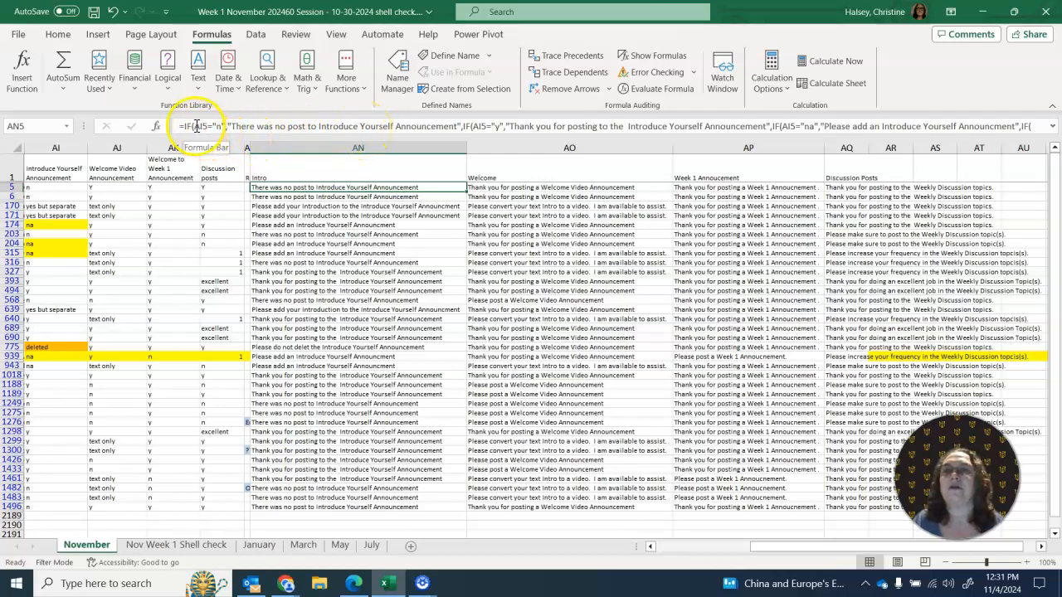
drag(194, 126, 458, 125)
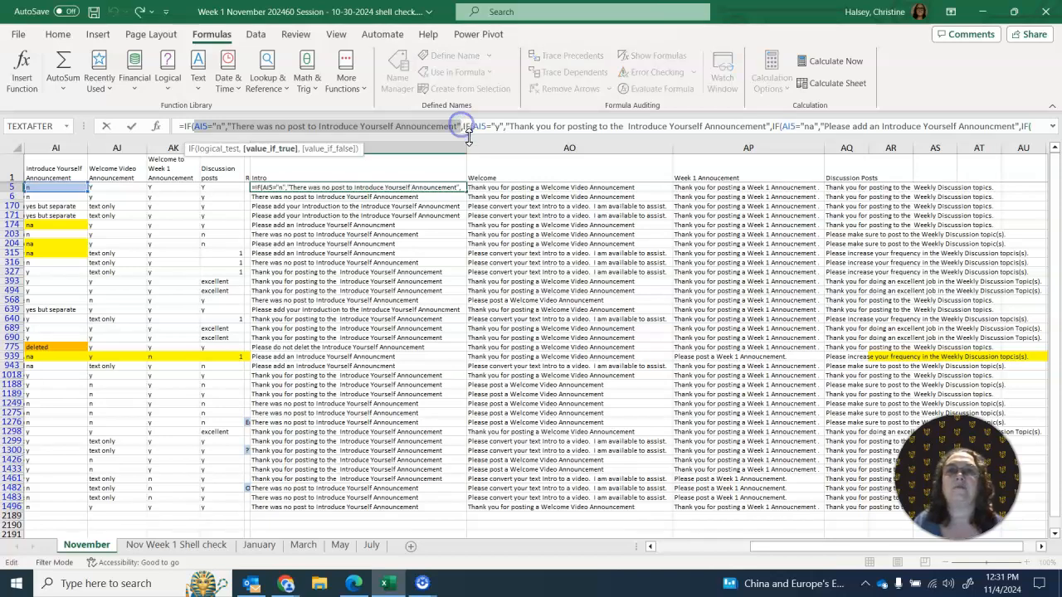
click(469, 148)
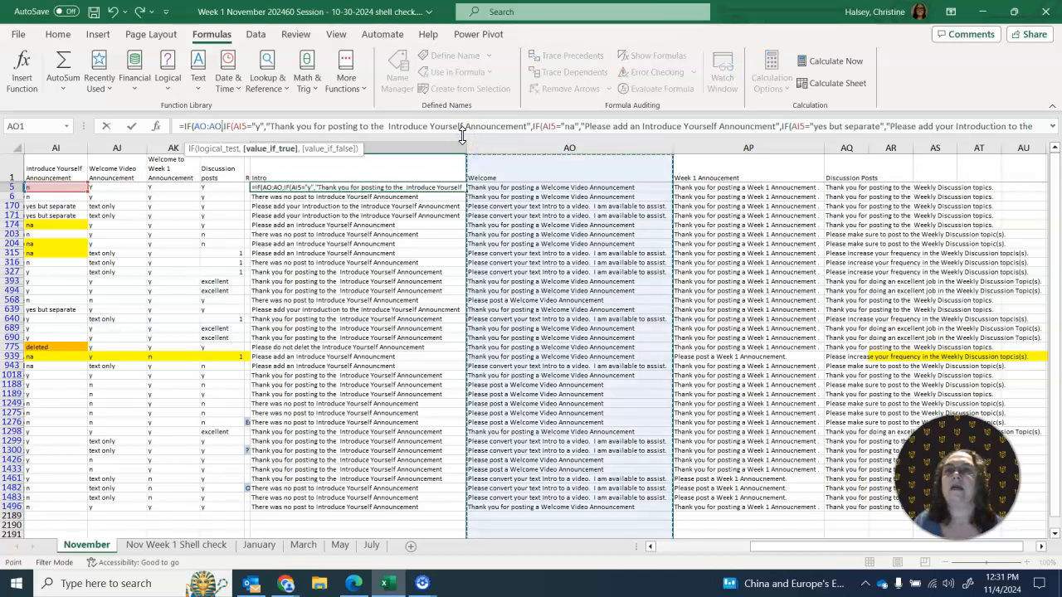
key(Escape)
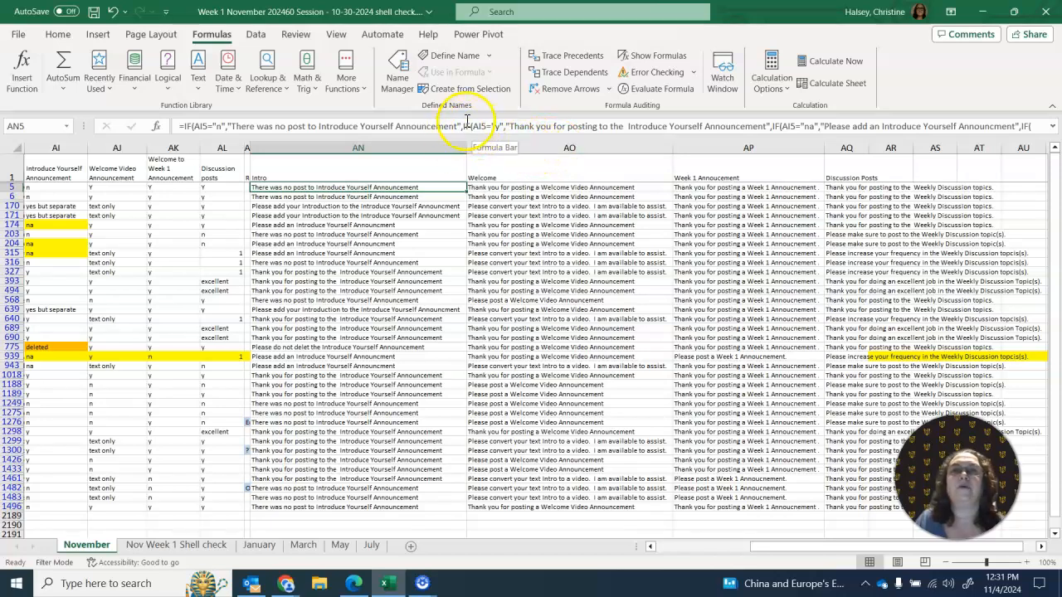
- Read through the remaining nested IF conditions in the AN5 formula, from the "y" case to "yes but separate"
click(474, 125)
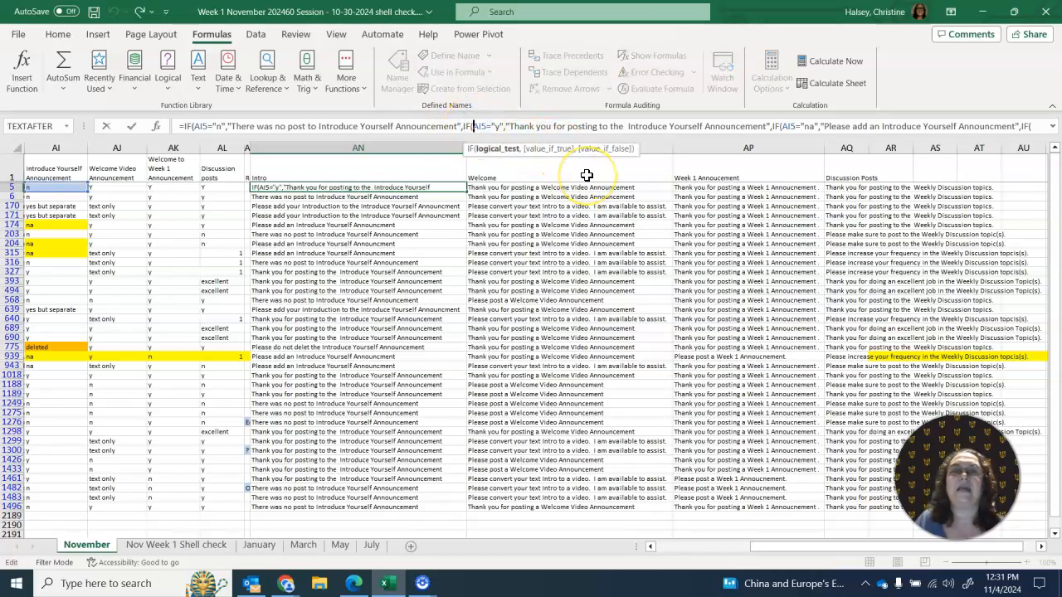
click(749, 126)
key(Right)
key(Right)
key(Right)
key(Right)
key(Right)
key(Right)
key(Right)
key(Right)
key(Right)
key(Right)
key(Right)
key(Right)
key(Right)
key(Right)
key(Right)
key(Right)
key(Right)
key(Right)
key(Right)
key(Right)
key(Right)
key(Right)
key(Right)
key(Right)
key(Right)
key(Right)
key(Right)
key(Right)
key(Right)
key(Right)
key(Right)
key(Right)
key(Right)
key(Right)
key(Right)
key(Right)
key(Right)
key(Right)
key(Right)
key(Right)
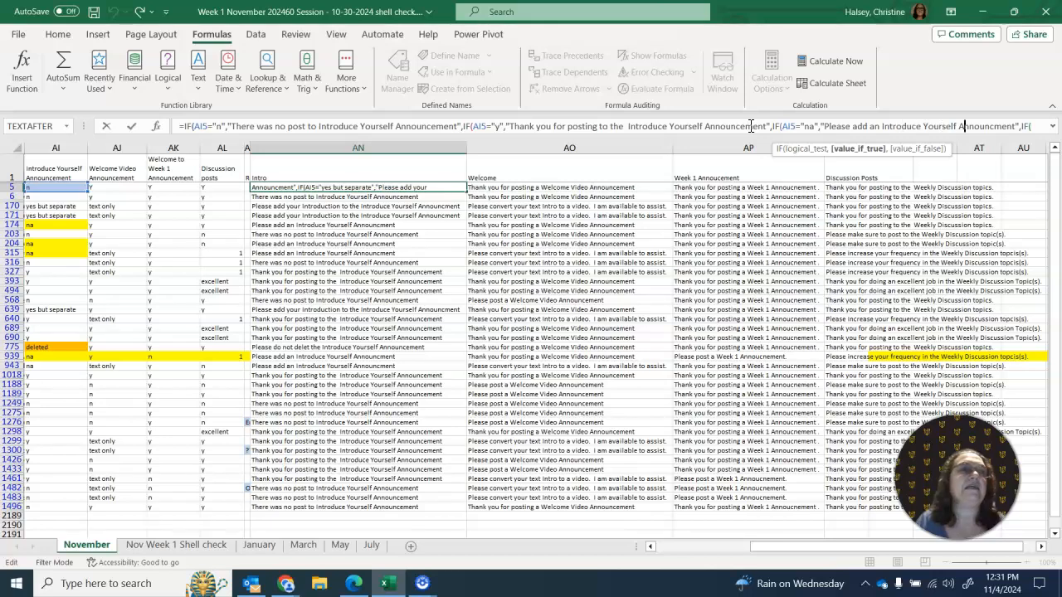
key(Right)
key(Right)
key(Right)
key(Right)
key(Right)
key(Right)
key(Right)
key(Right)
key(Right)
key(Right)
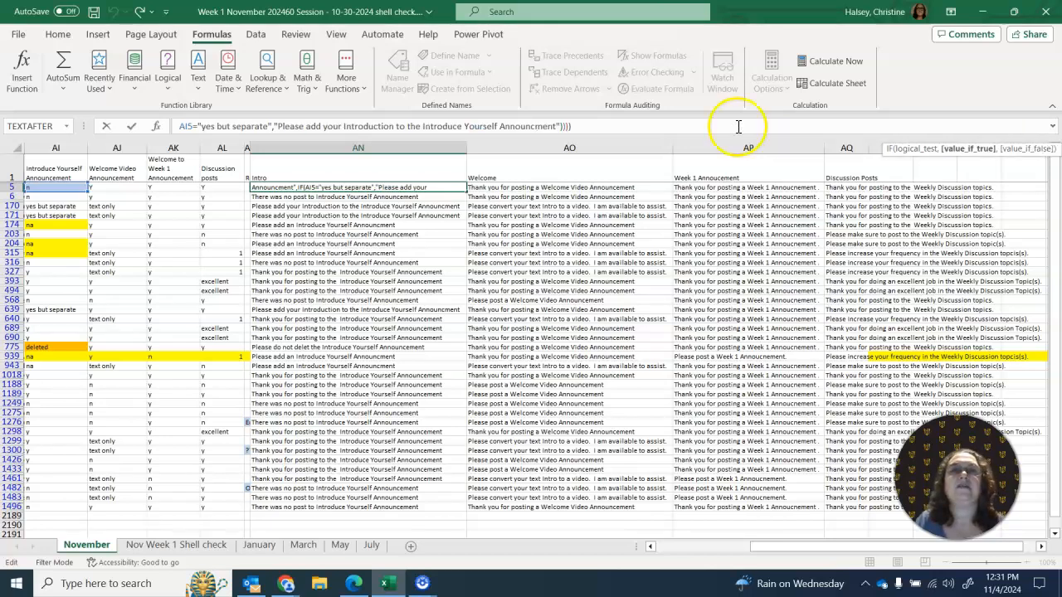
click(647, 127)
key(Left)
key(Left)
key(Left)
key(Left)
key(Left)
key(Left)
key(Left)
key(Left)
key(Left)
key(Left)
key(Left)
key(Left)
key(Left)
key(Left)
key(Left)
key(Left)
key(Left)
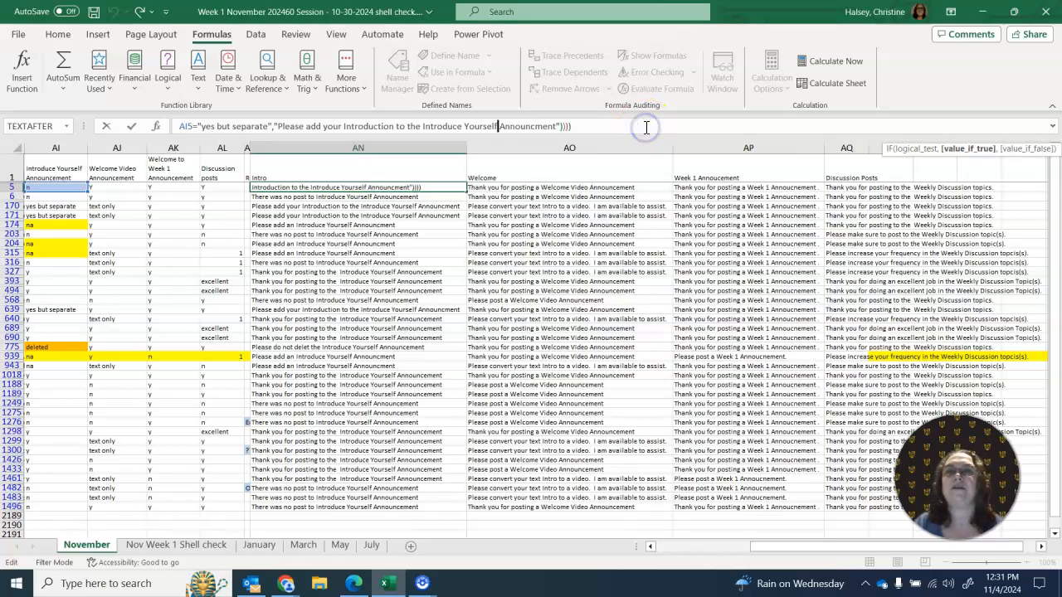
key(Left)
key(Left)
key(Left)
key(Left)
key(Left)
key(Left)
key(Left)
key(Left)
key(Left)
key(Left)
key(Left)
key(Left)
key(Left)
key(Left)
key(Left)
key(Left)
key(Left)
key(Left)
key(Left)
key(Left)
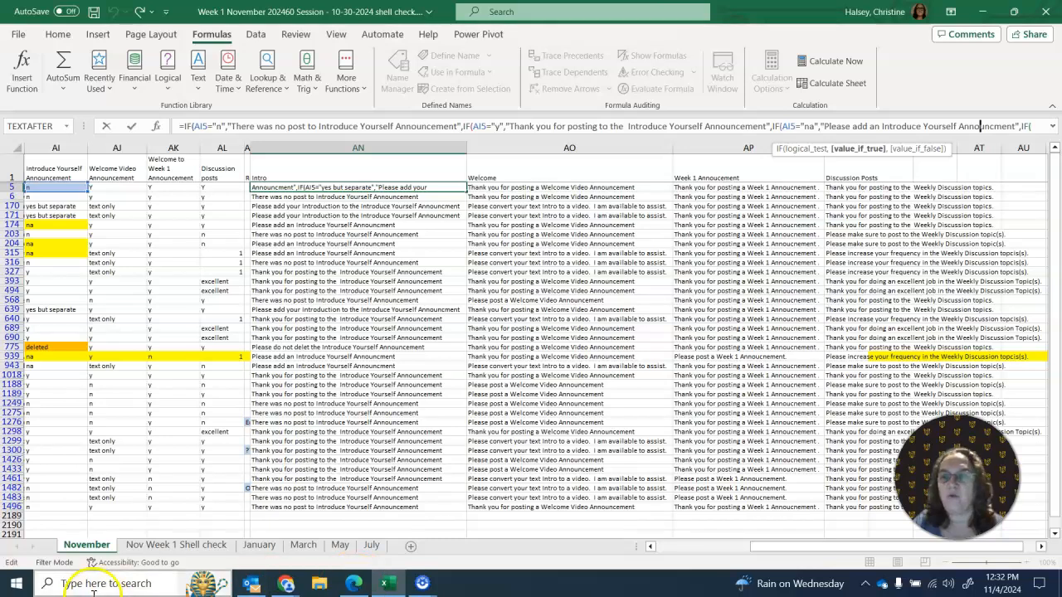
- Switch to Word with a blank document and start a mail merge for e-mail messages
click(17, 591)
click(258, 391)
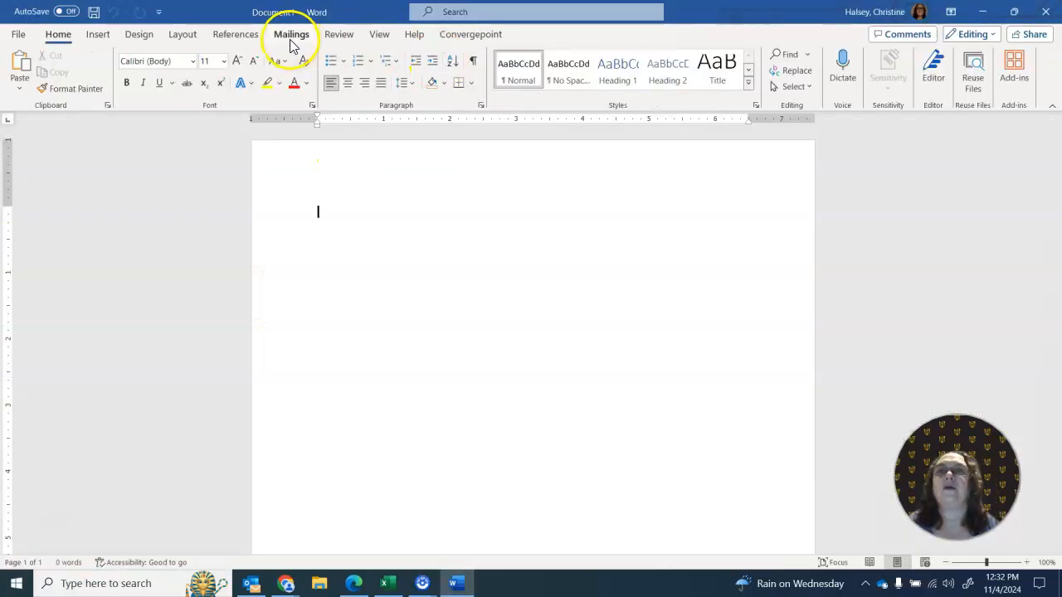
click(290, 34)
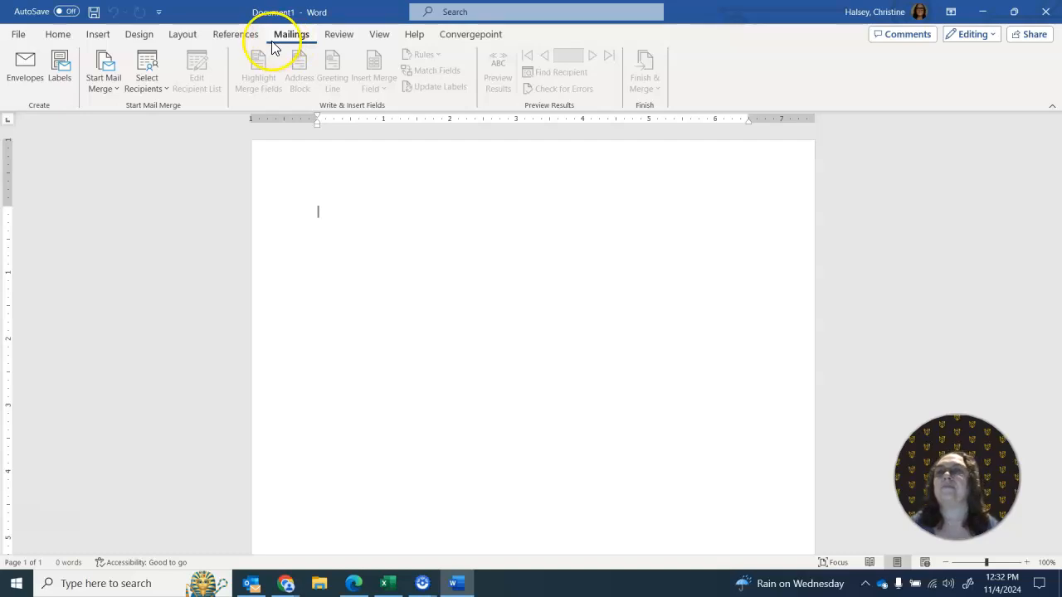
click(107, 89)
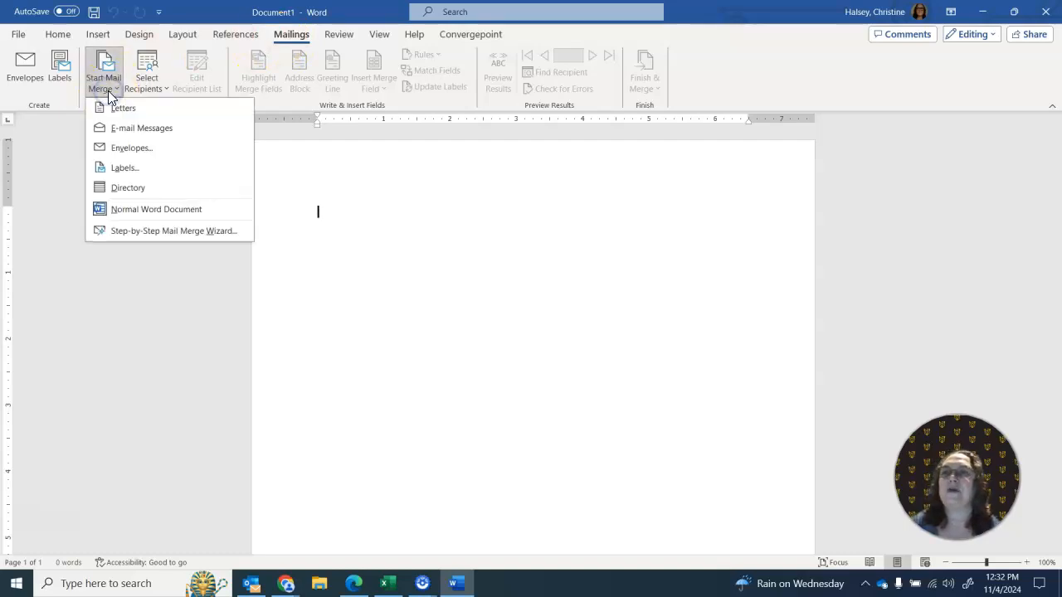
click(117, 133)
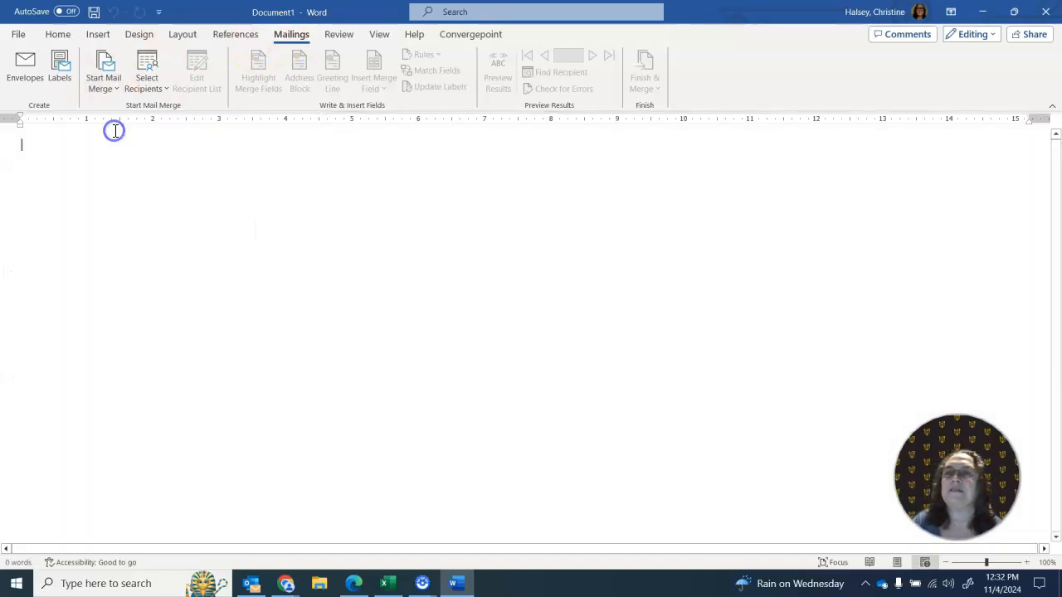
- Use the 'Nov Week 1 Shell check$' table of "Week 1 November 202460 Session - 10-30-2024 shell check.xlsx" in Documents > Chair as the existing recipient list
click(154, 93)
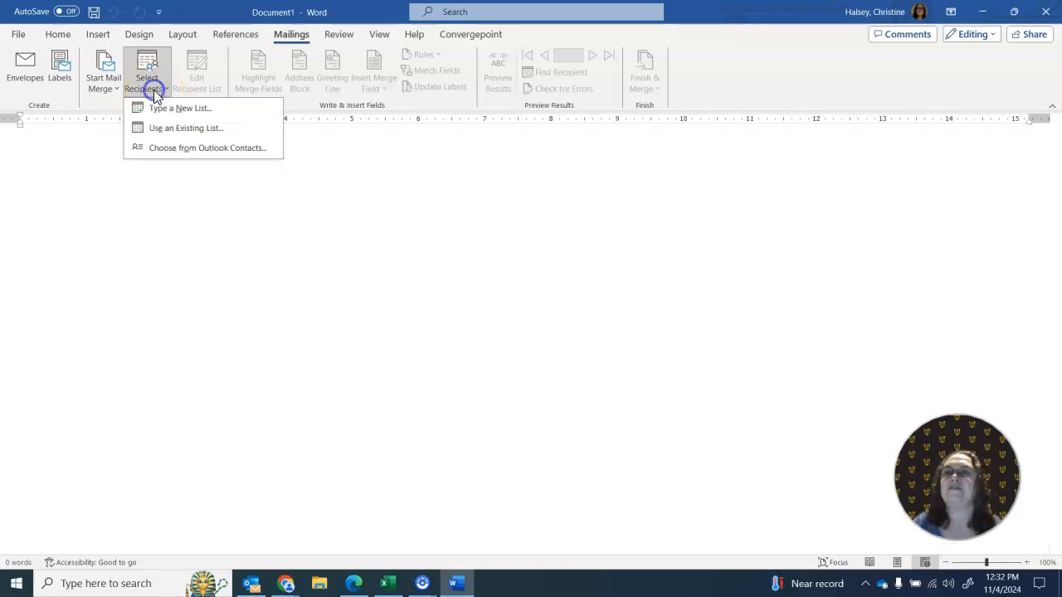
click(163, 131)
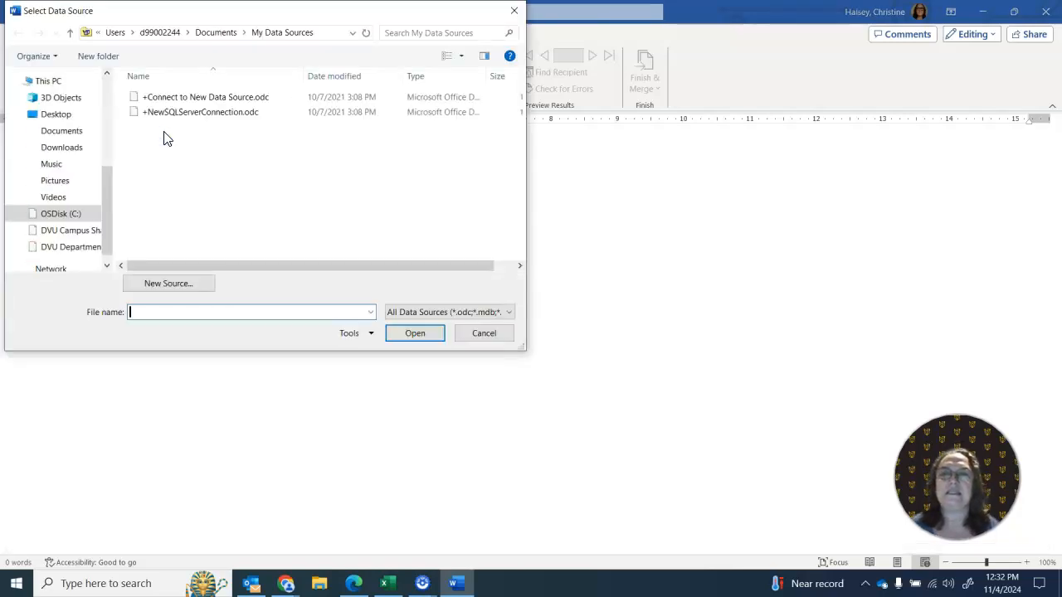
click(217, 32)
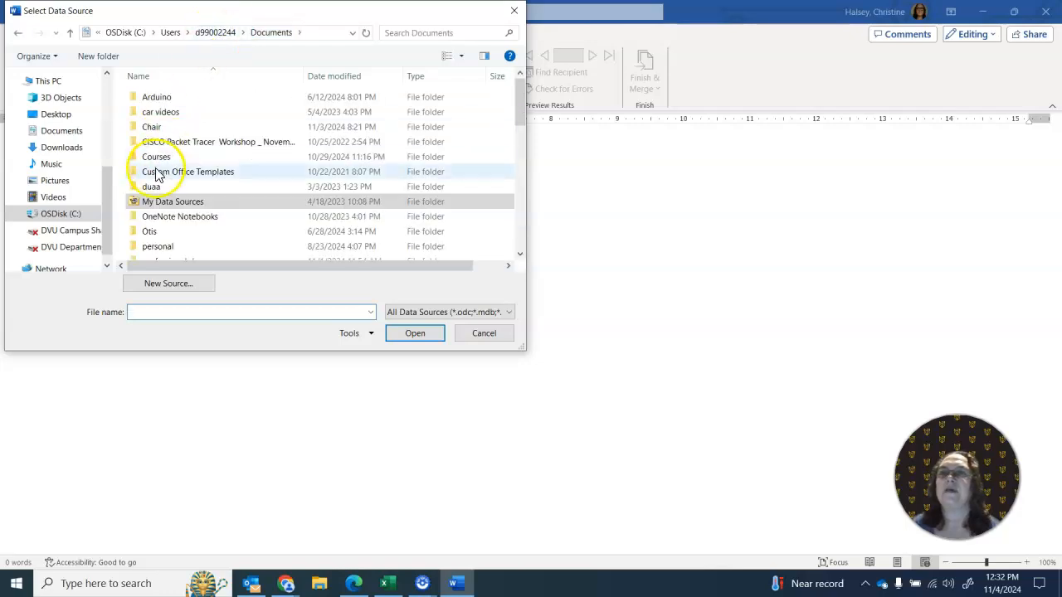
double_click(151, 127)
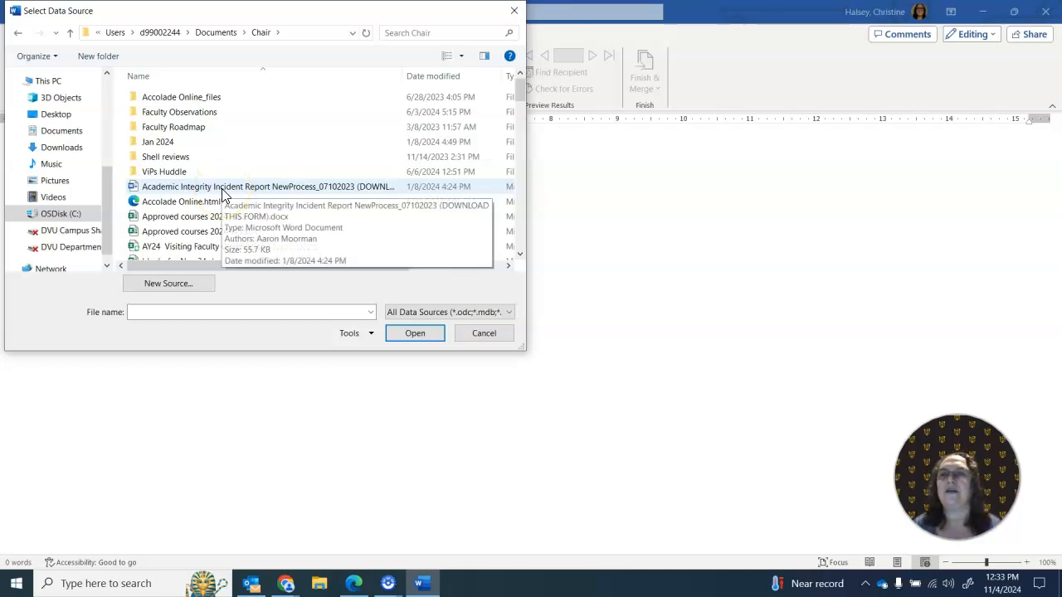
scroll(222, 193, down, 15)
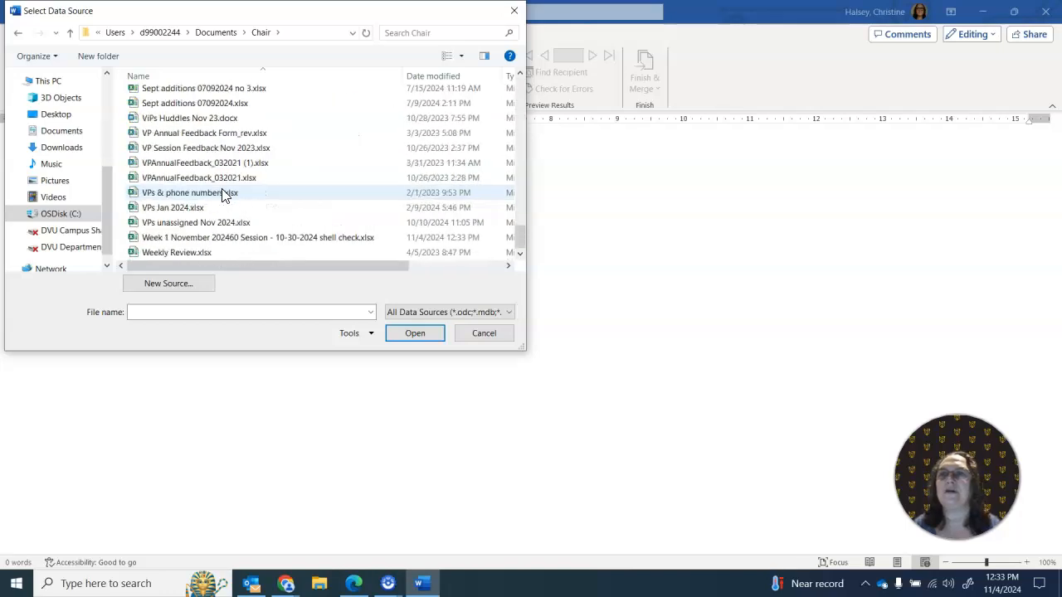
double_click(214, 239)
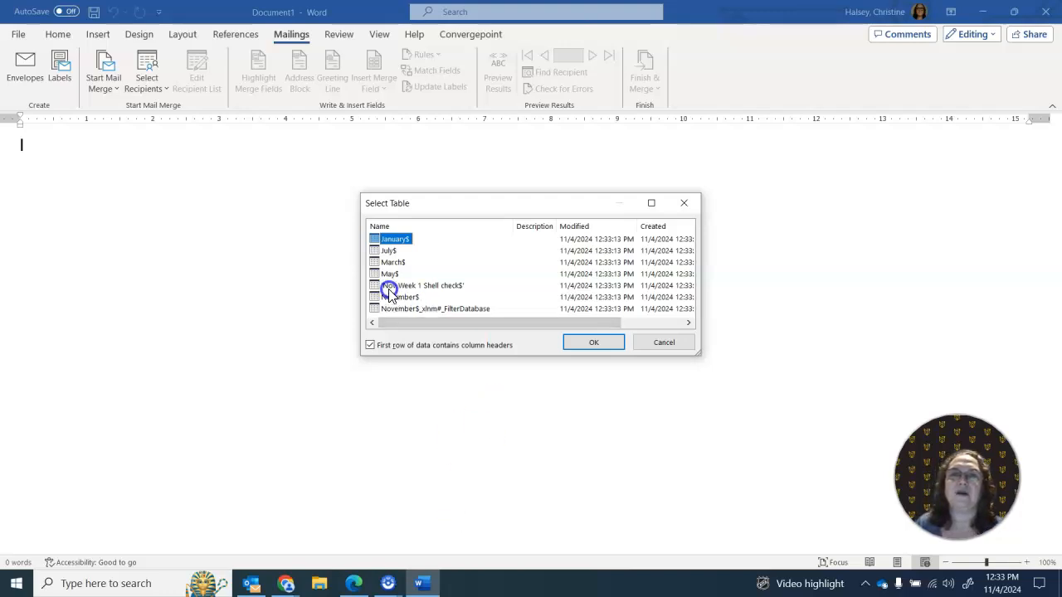
click(455, 286)
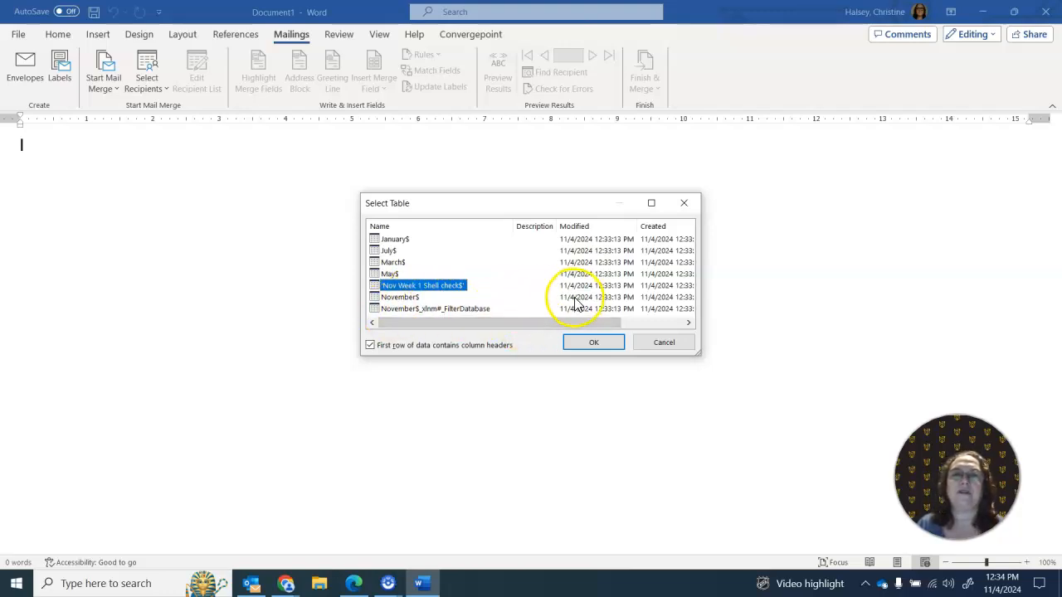
click(589, 343)
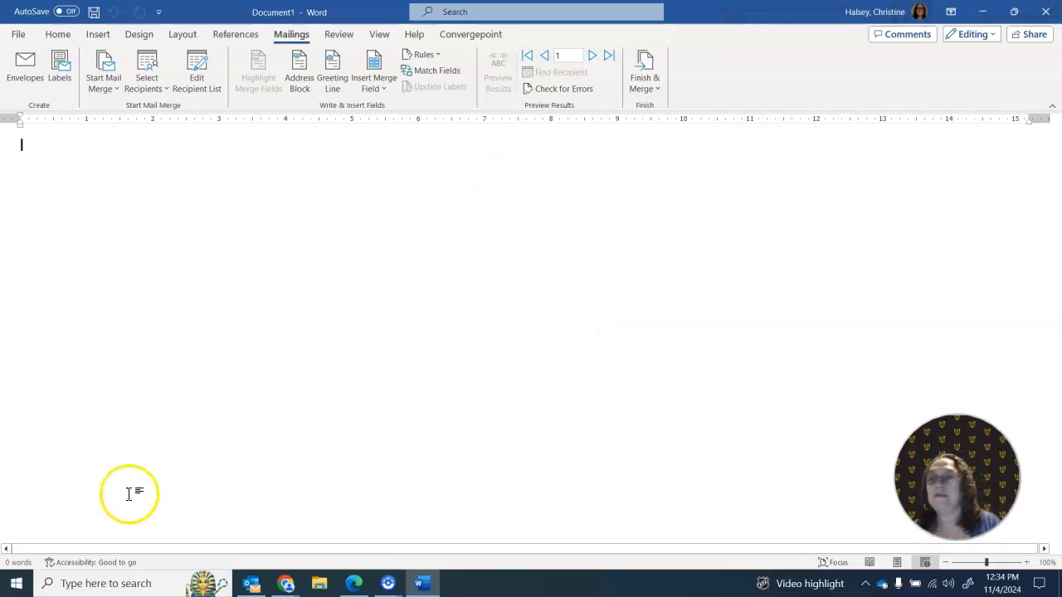
- Write the greeting "Hello Professor" followed by the Lname merge field
click(307, 179)
text(Hello P)
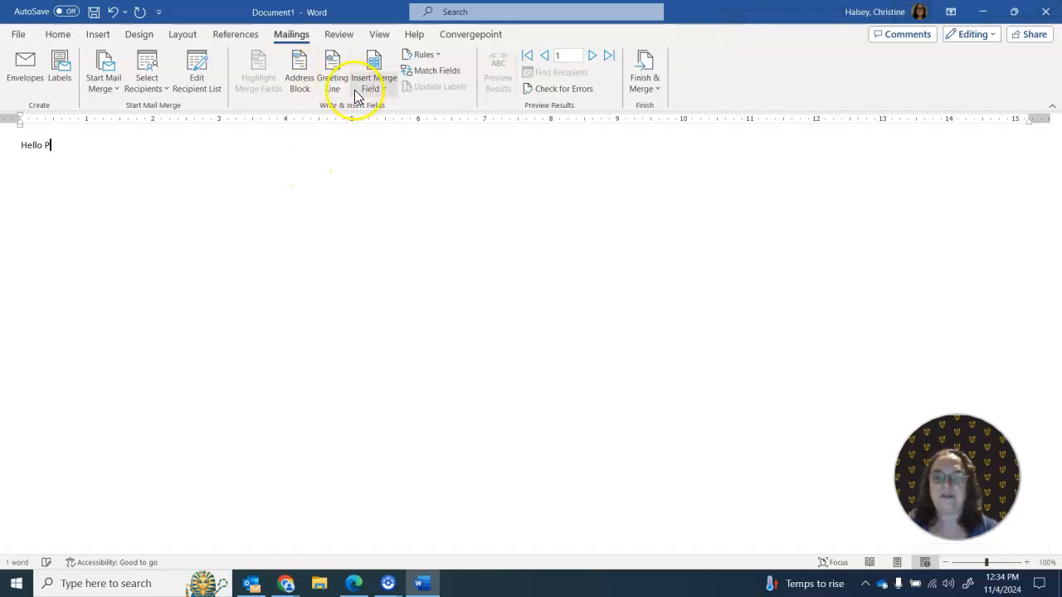
text(rofessor)
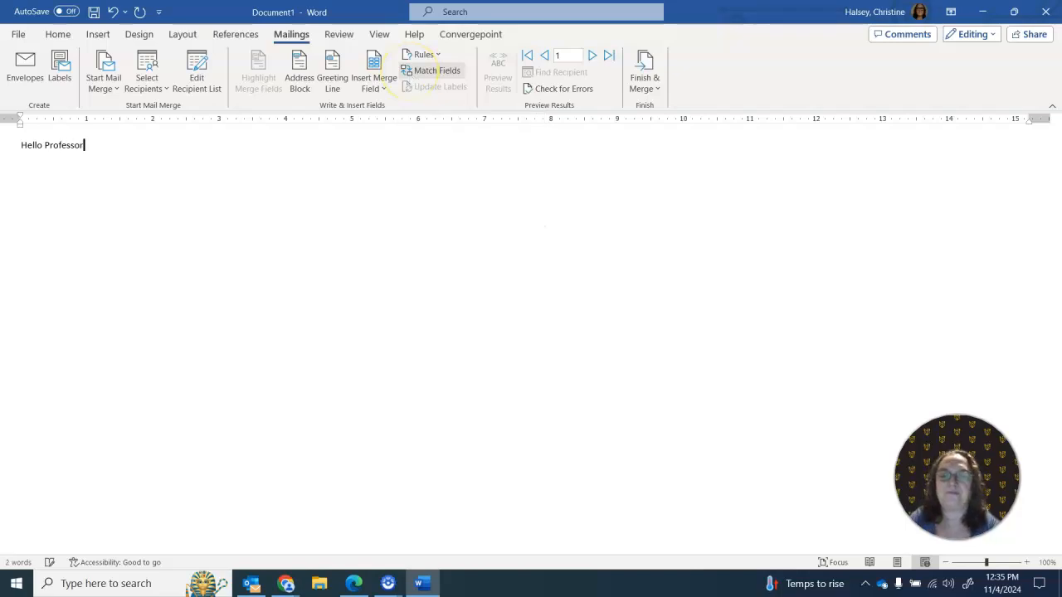
click(371, 90)
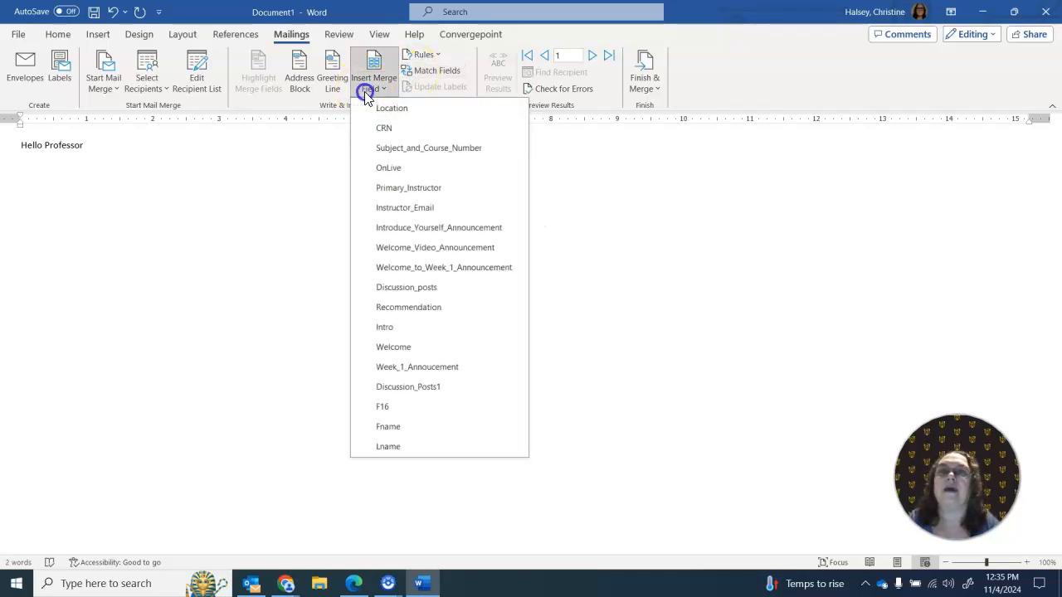
click(428, 446)
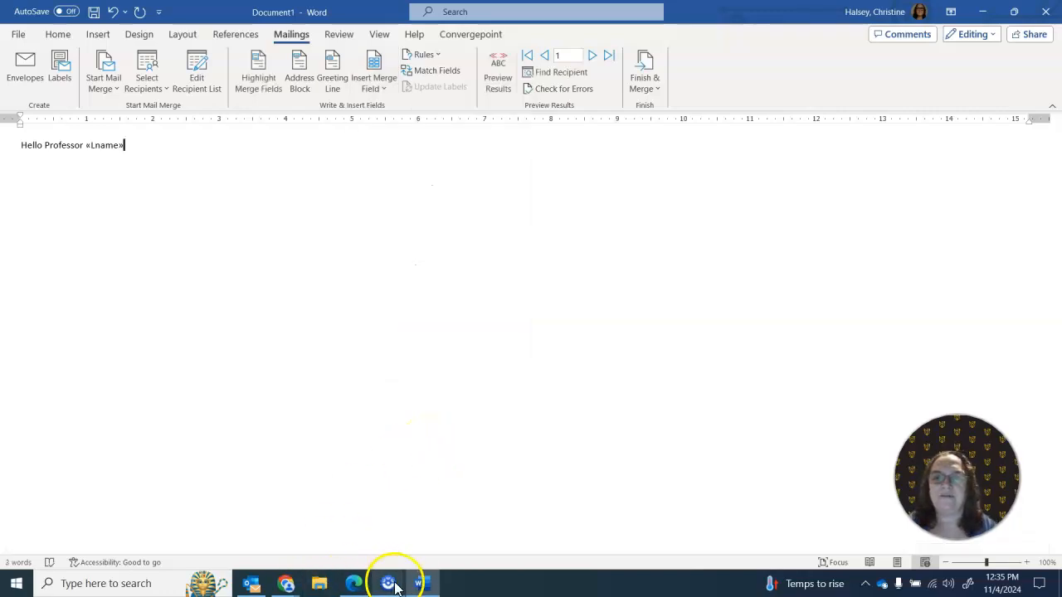
mouse_move(294, 591)
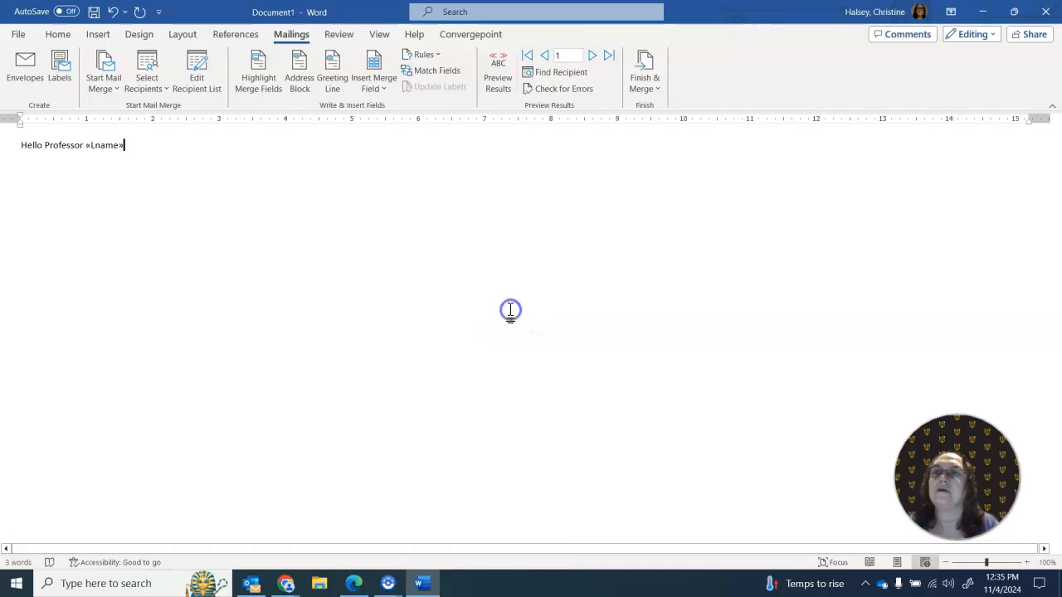
- Insert the Subject_and_Course_Number merge field on a new line below the greeting
key(Return)
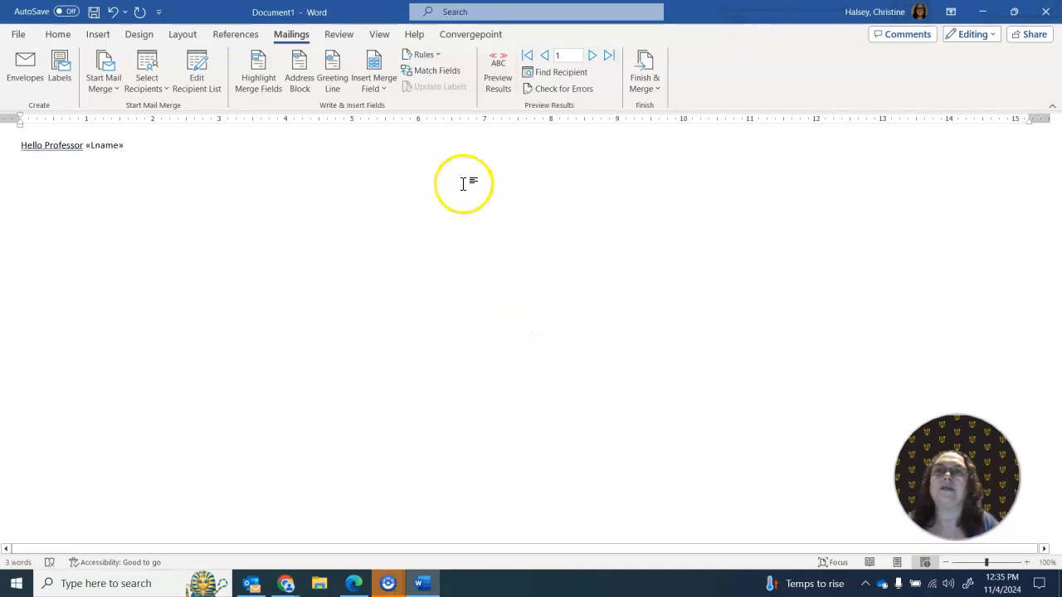
click(374, 88)
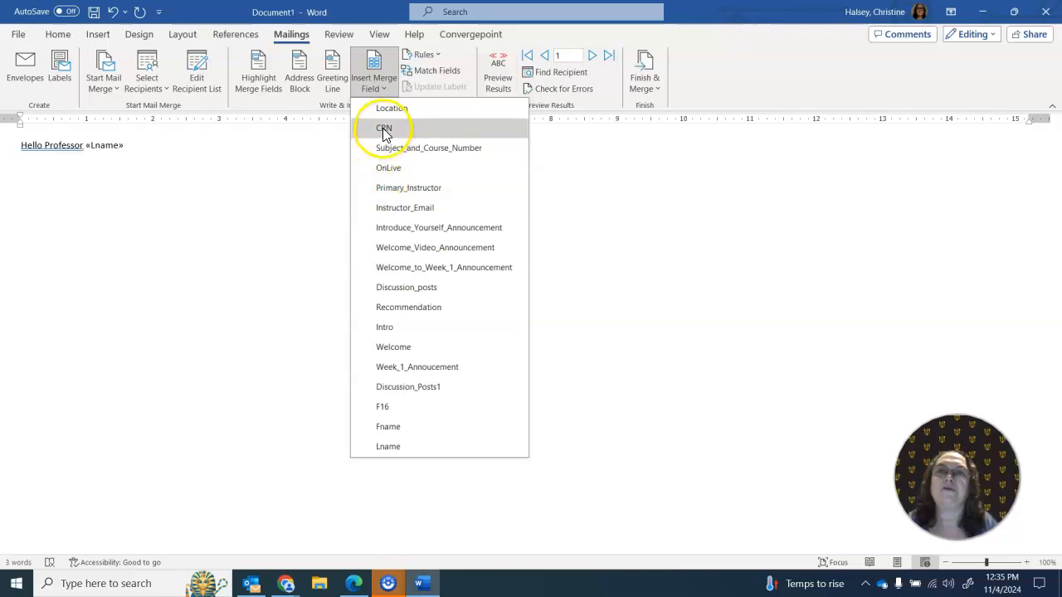
click(388, 151)
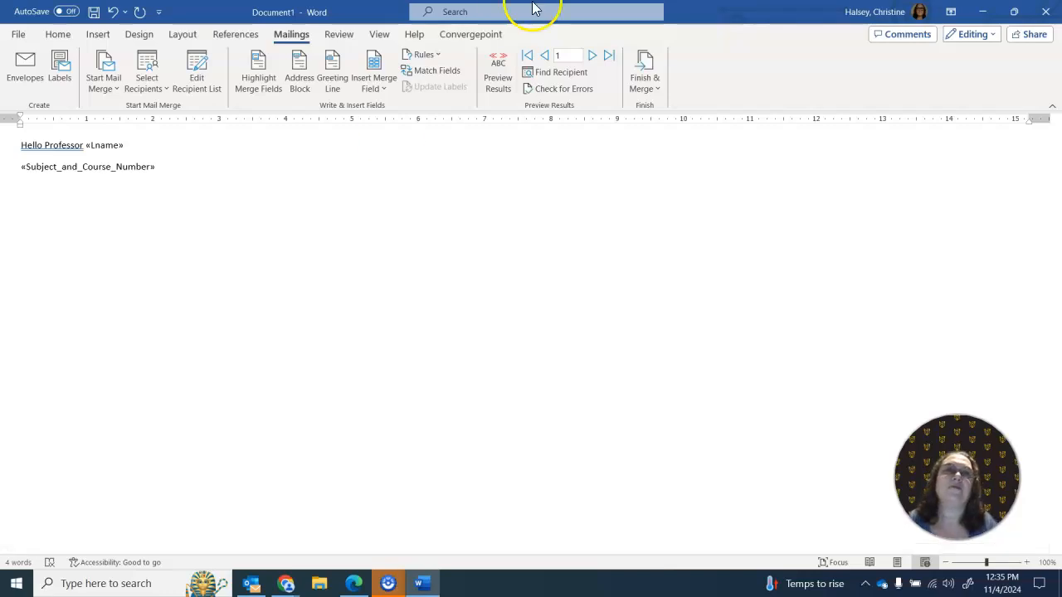
- Set up the e-mail merge for all records with Instructor_Email as recipient and subject "Week 1 Course shell check", and cancel without sending
click(637, 98)
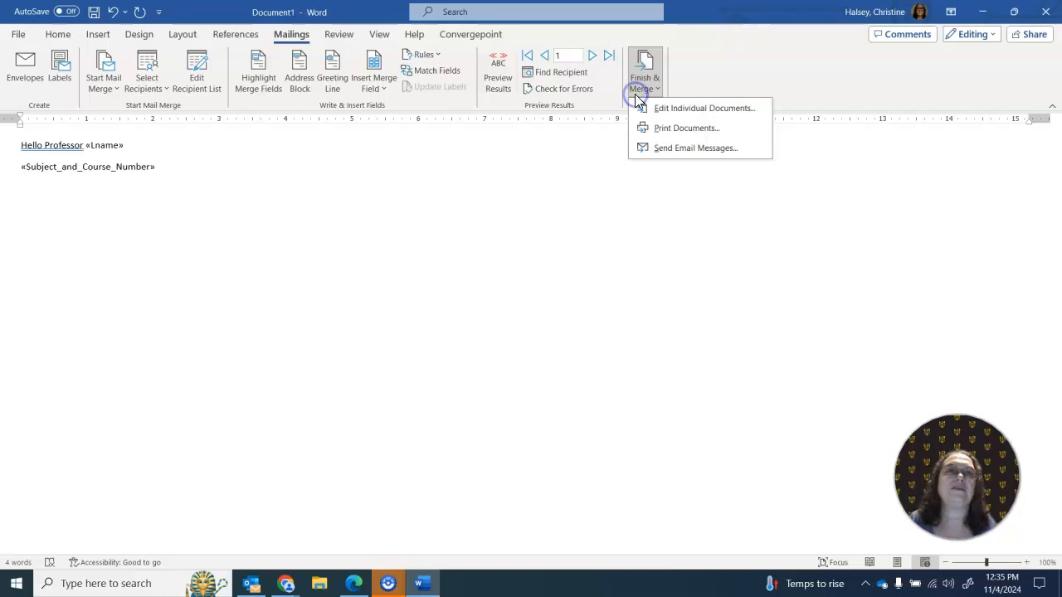
click(661, 150)
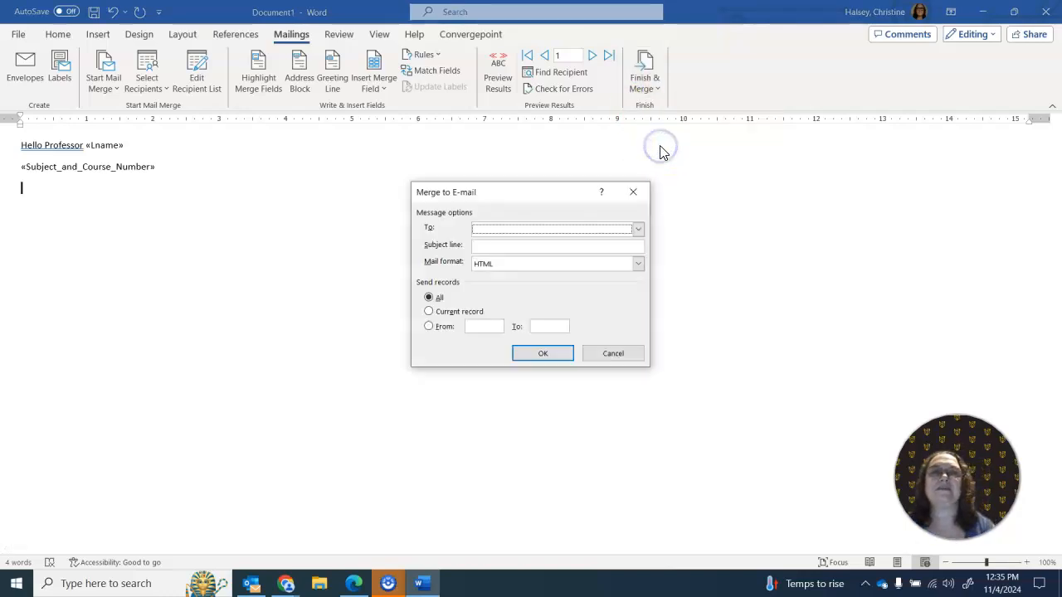
click(638, 229)
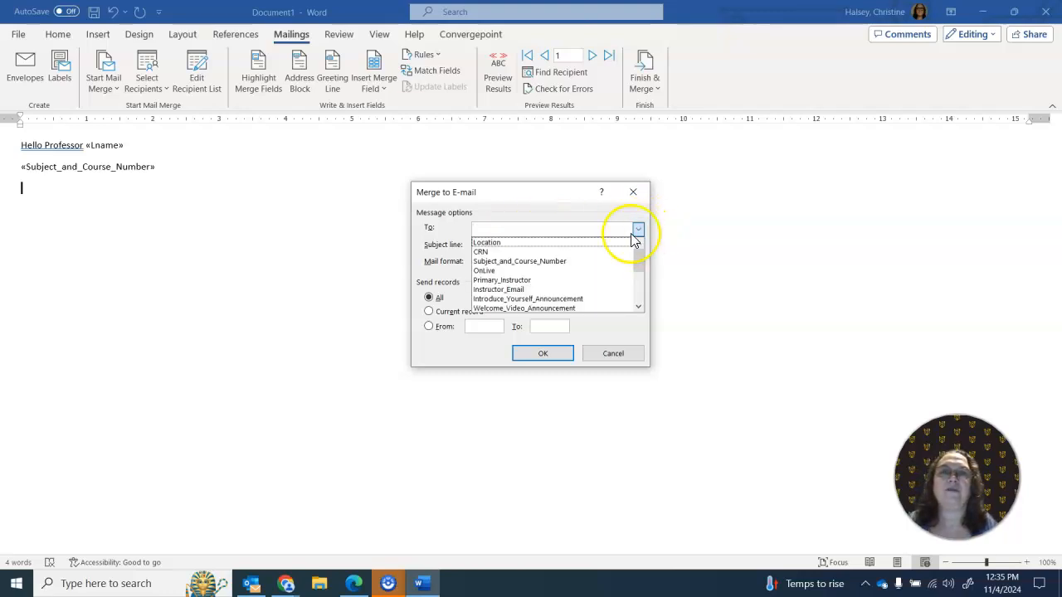
click(585, 289)
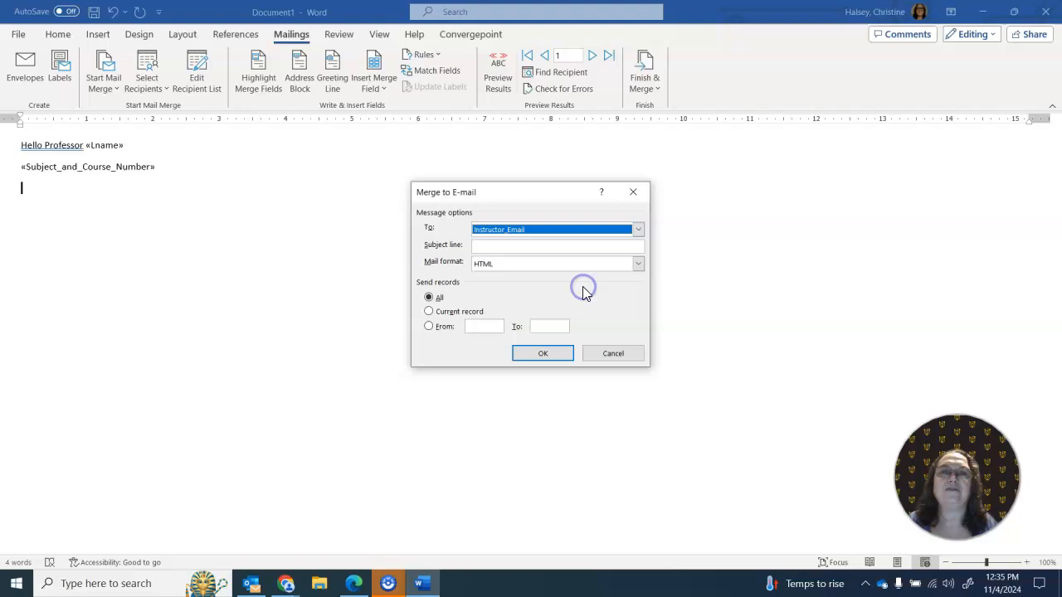
click(554, 246)
text(Week 1 Course shell check)
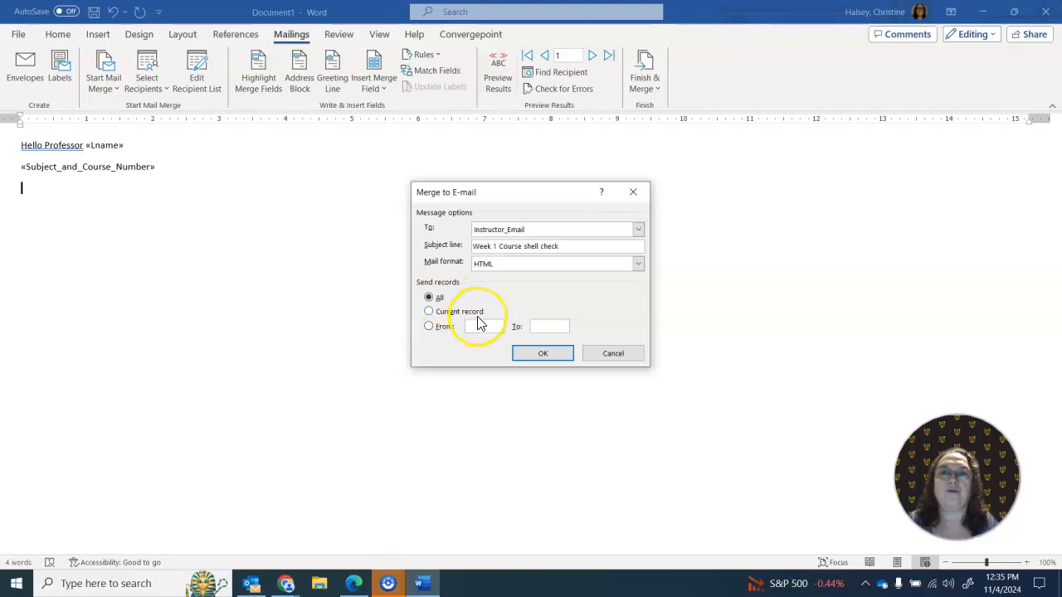
click(543, 353)
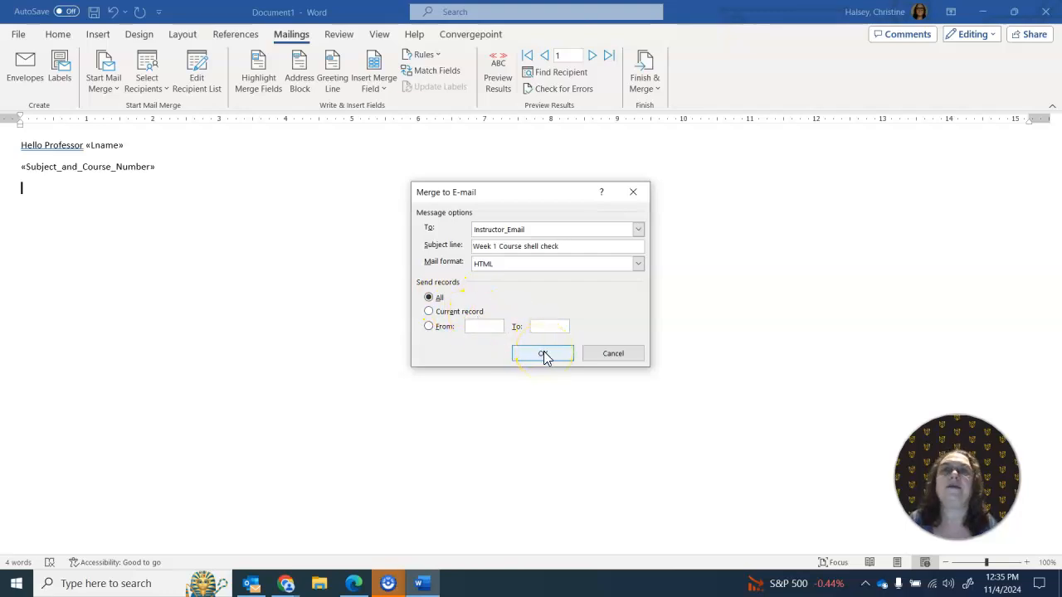
click(612, 354)
- Preview the merge results, and open the recent workbook "Week 1 November 202460 Session - 10-30-2024 shell check.xlsx" in Excel as read-only
click(500, 89)
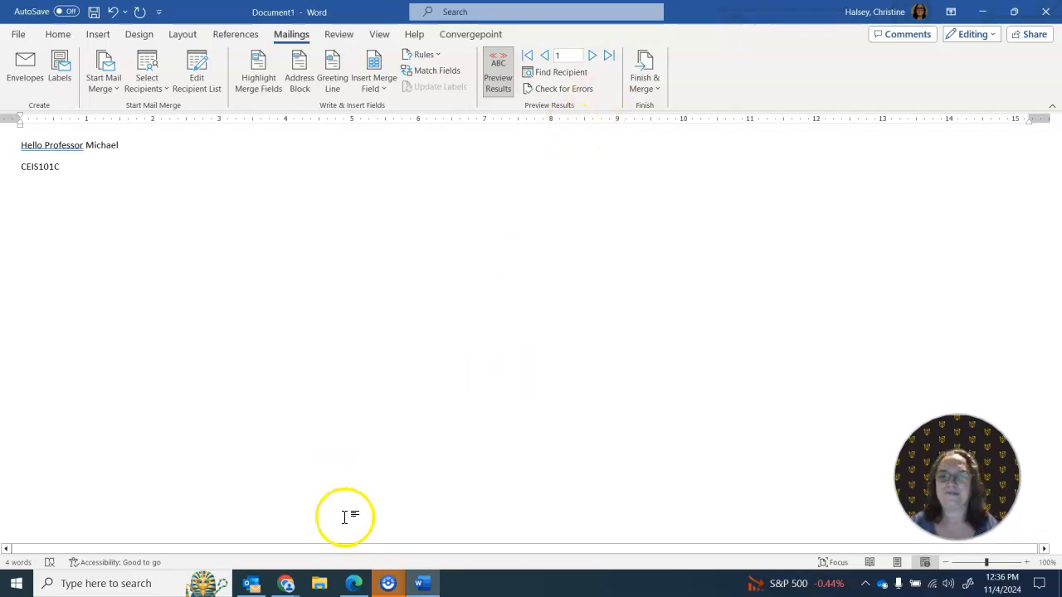
click(15, 585)
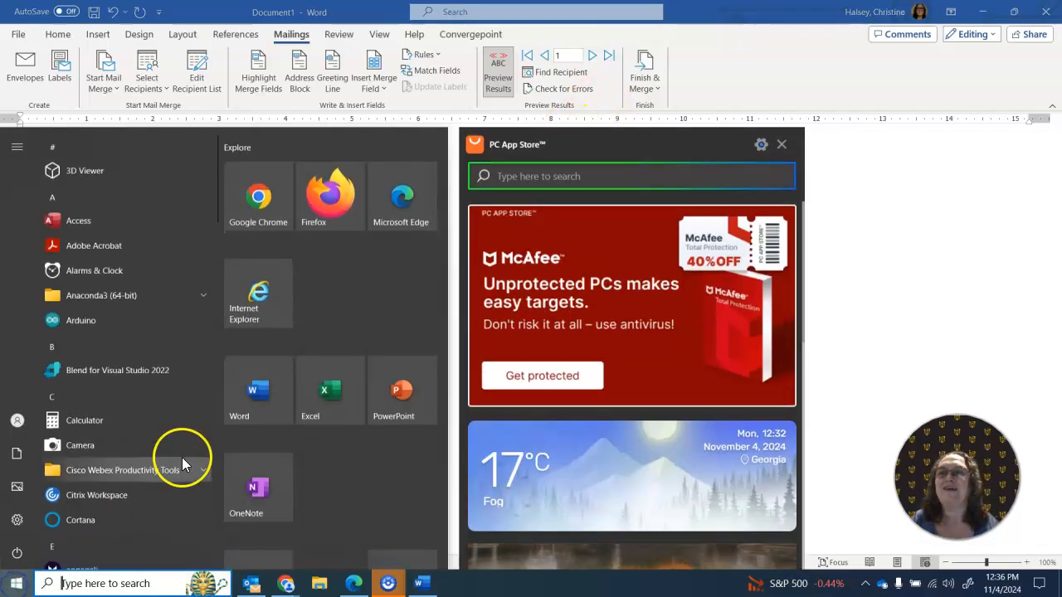
right_click(324, 407)
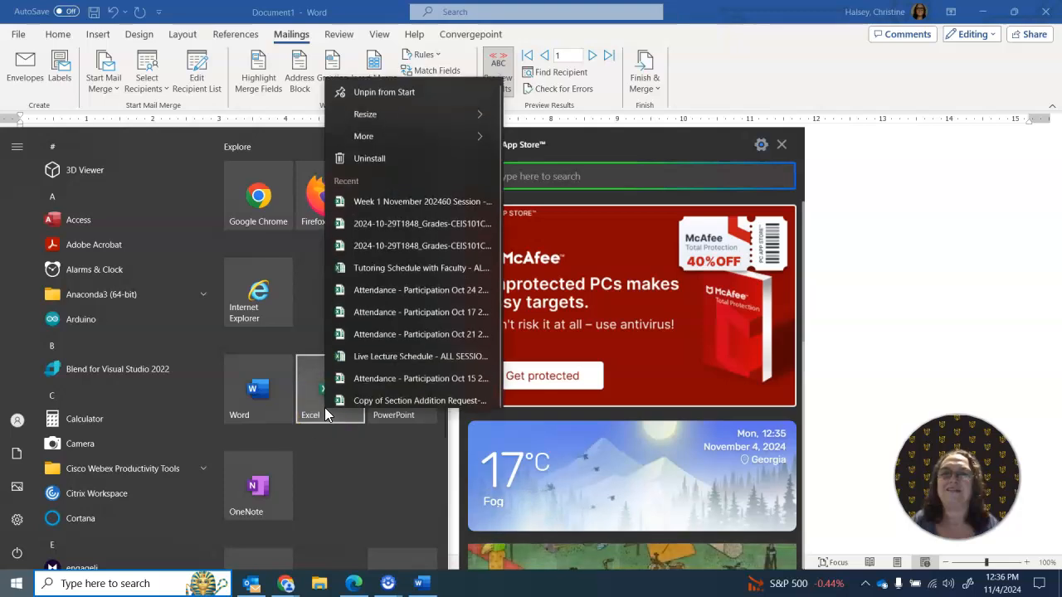
click(426, 189)
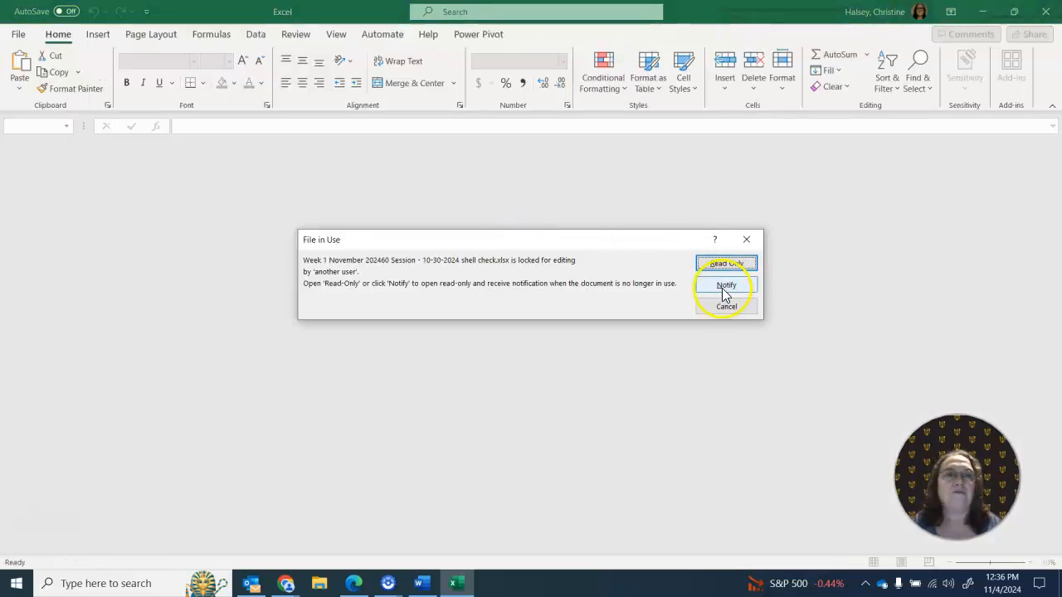
click(727, 264)
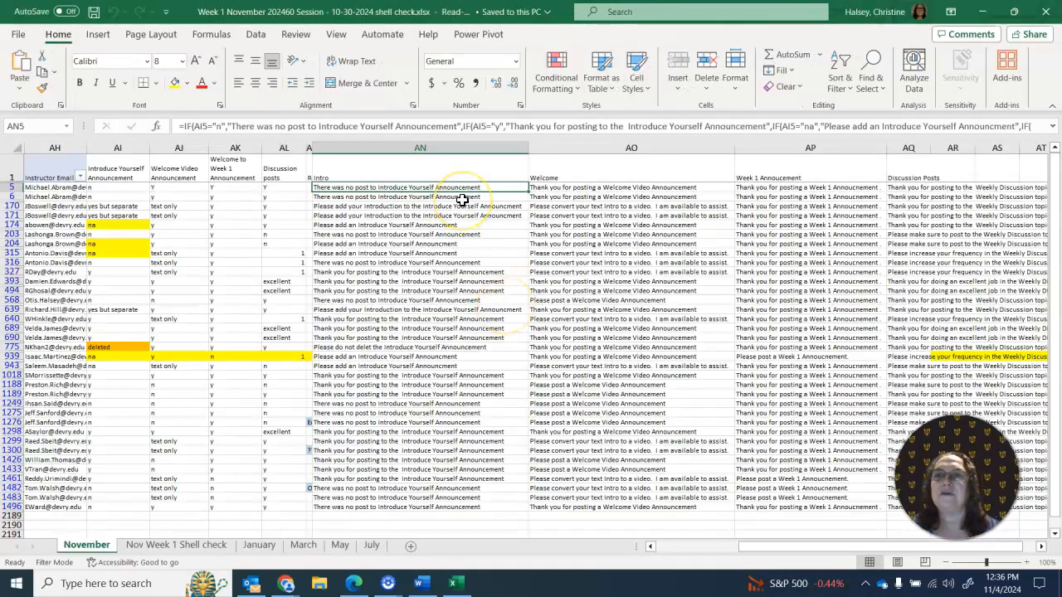
- On the Nov Week 1 Shell check sheet, correct the swapped name headers to Lname in Q1 and Fname in R1
scroll(462, 200, right, 5)
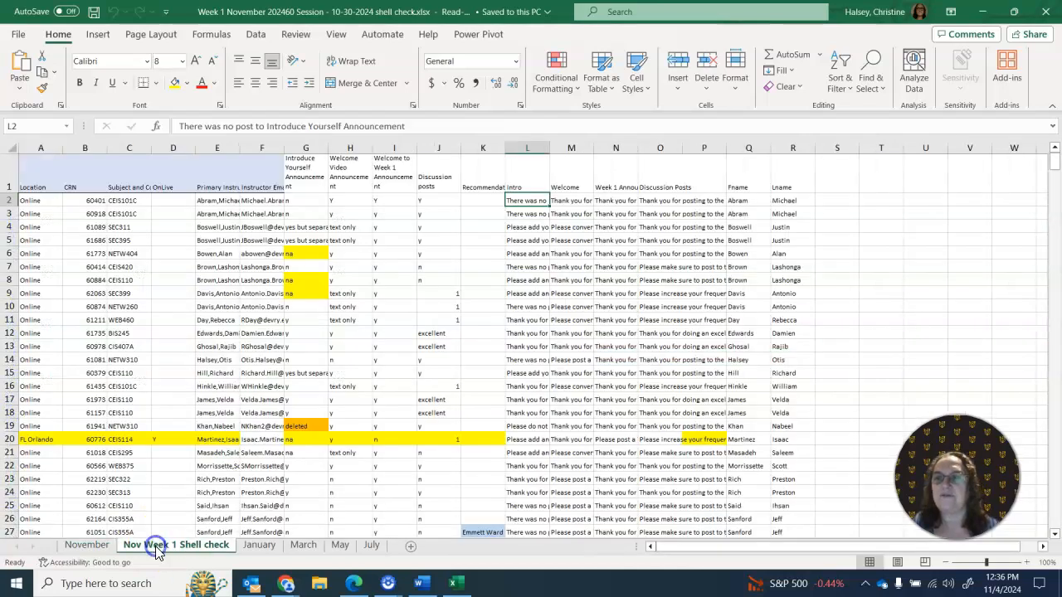
click(174, 545)
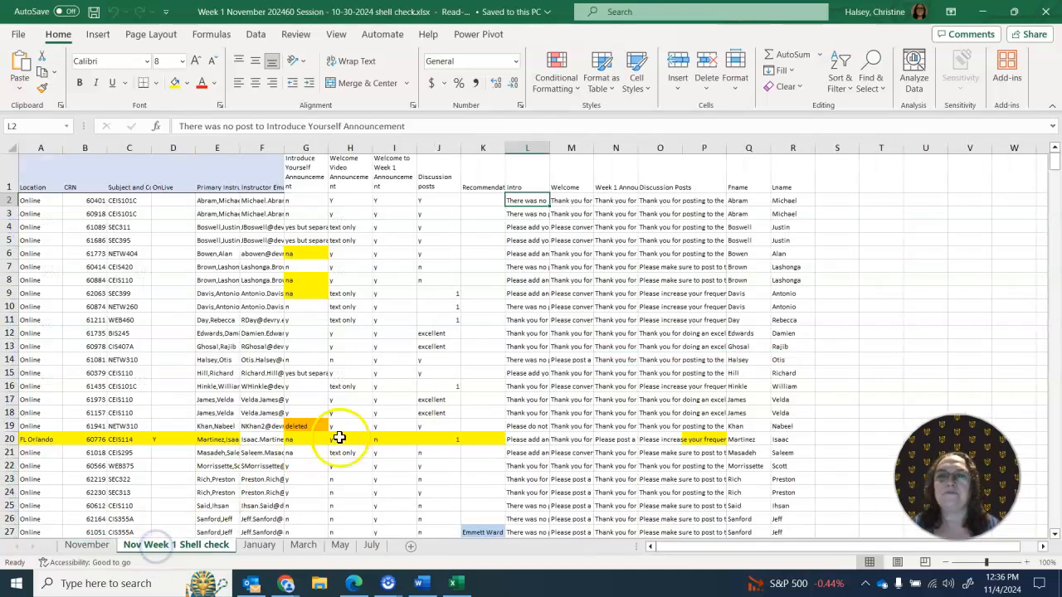
click(743, 200)
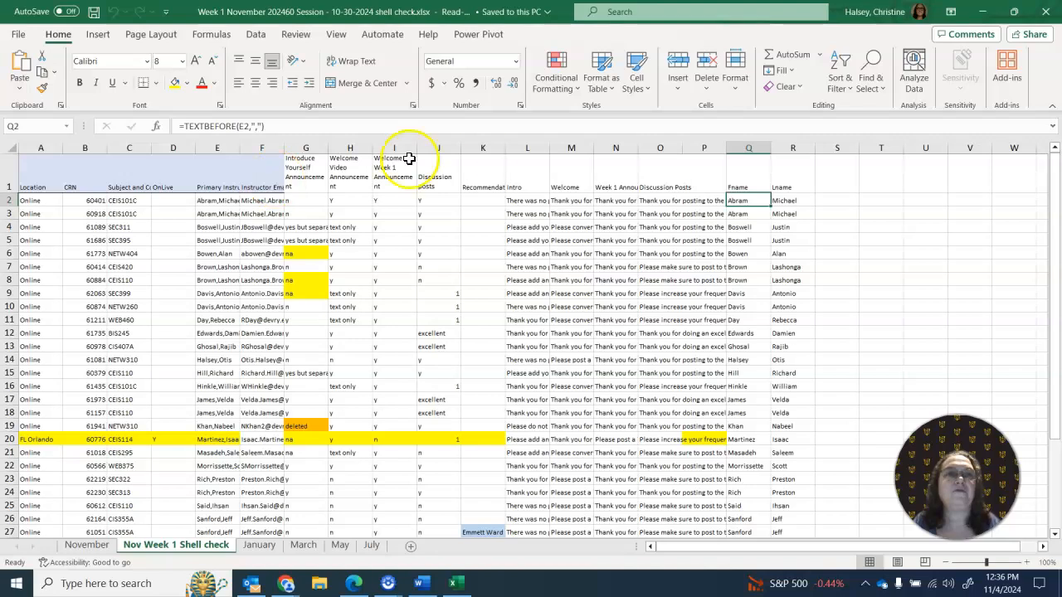
click(744, 187)
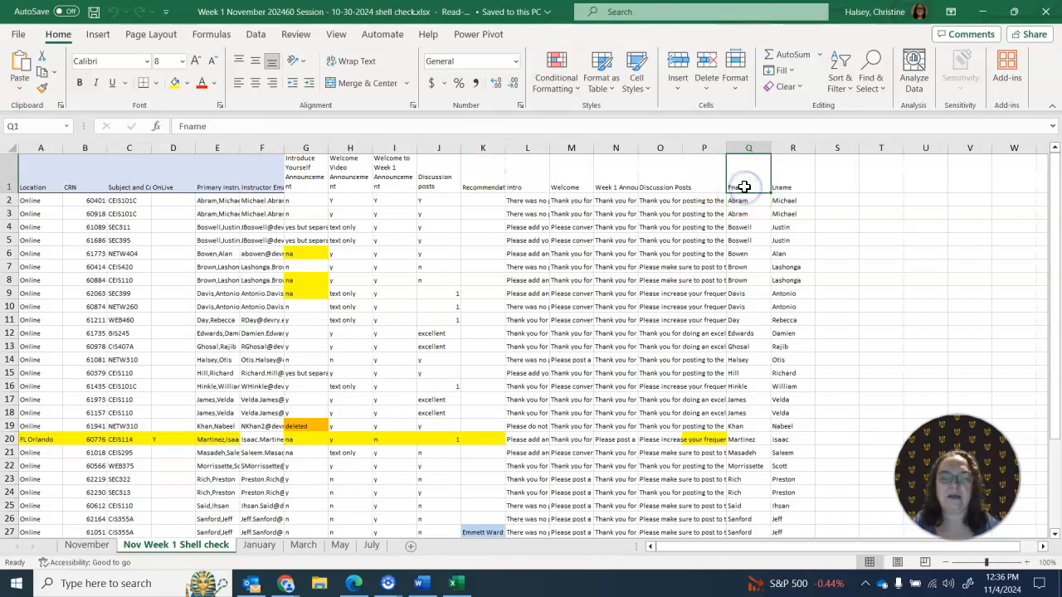
text(LN)
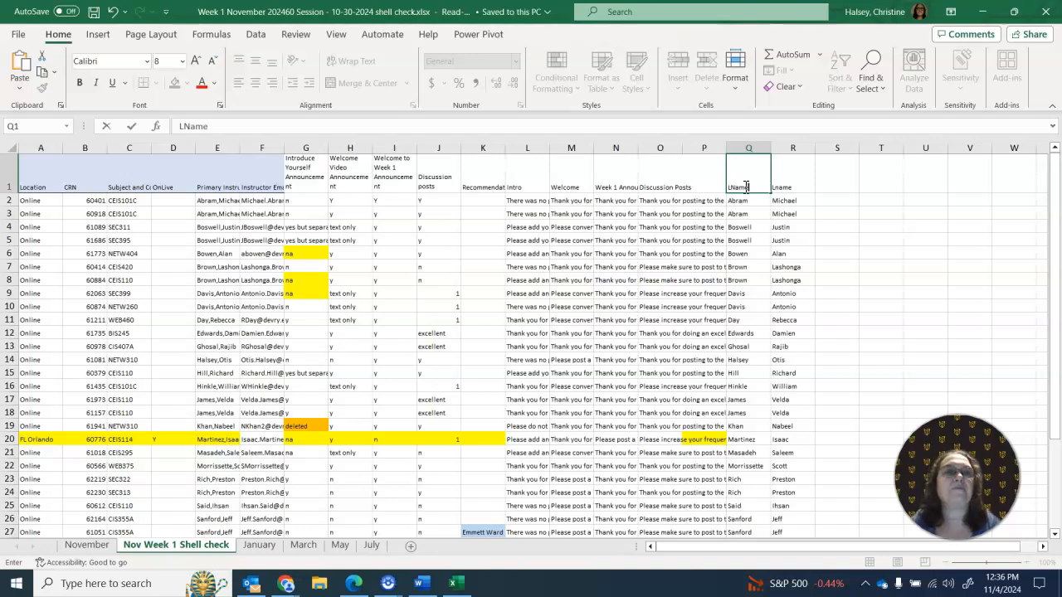
click(788, 187)
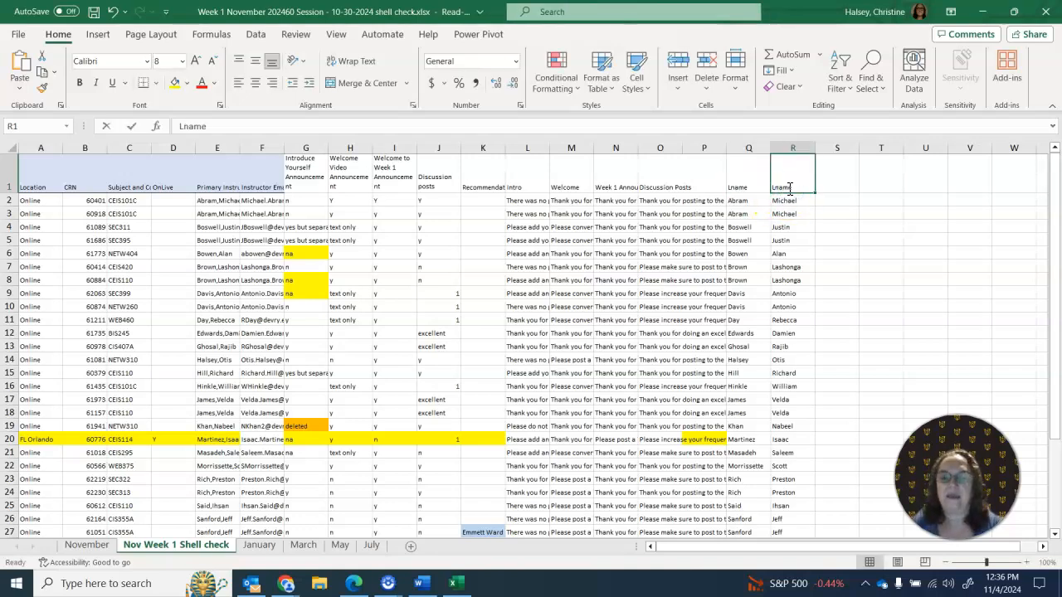
text(FName)
key(Return)
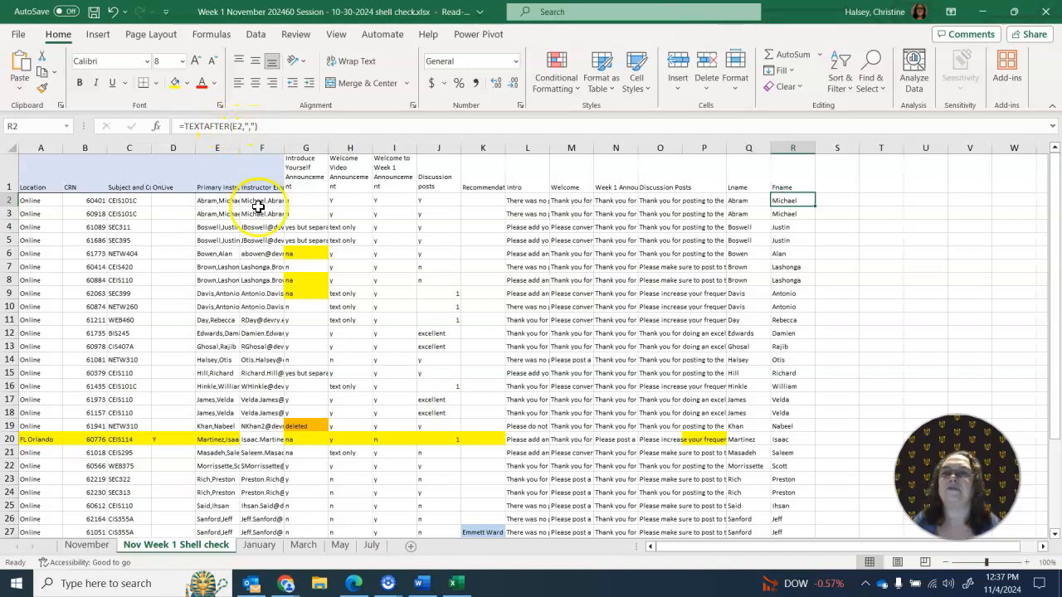
- Examine the primary instructor entry in E2 that the Lname and Fname formulas split at the comma
click(215, 200)
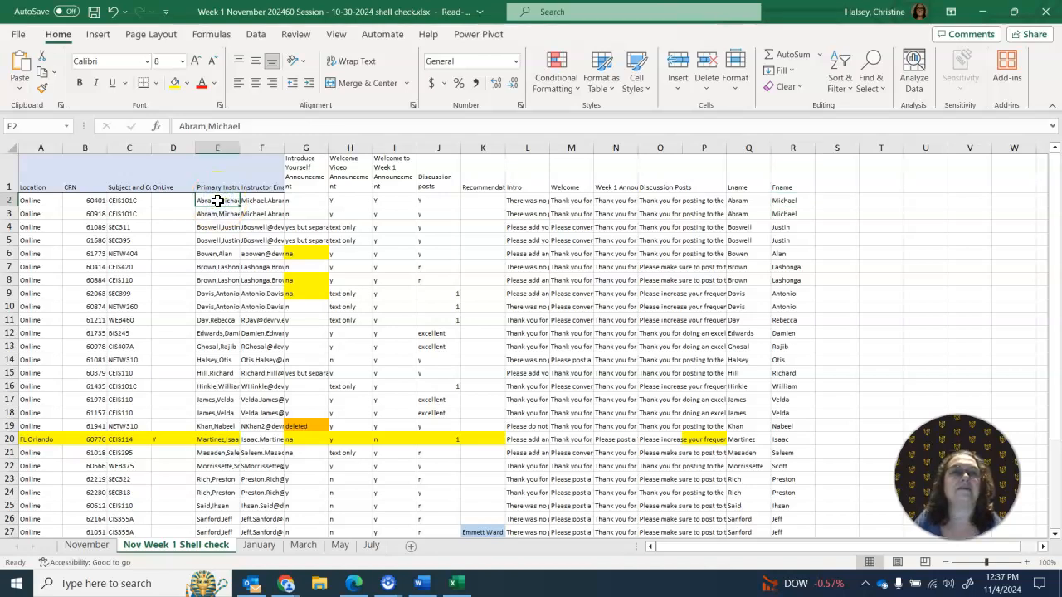
click(879, 201)
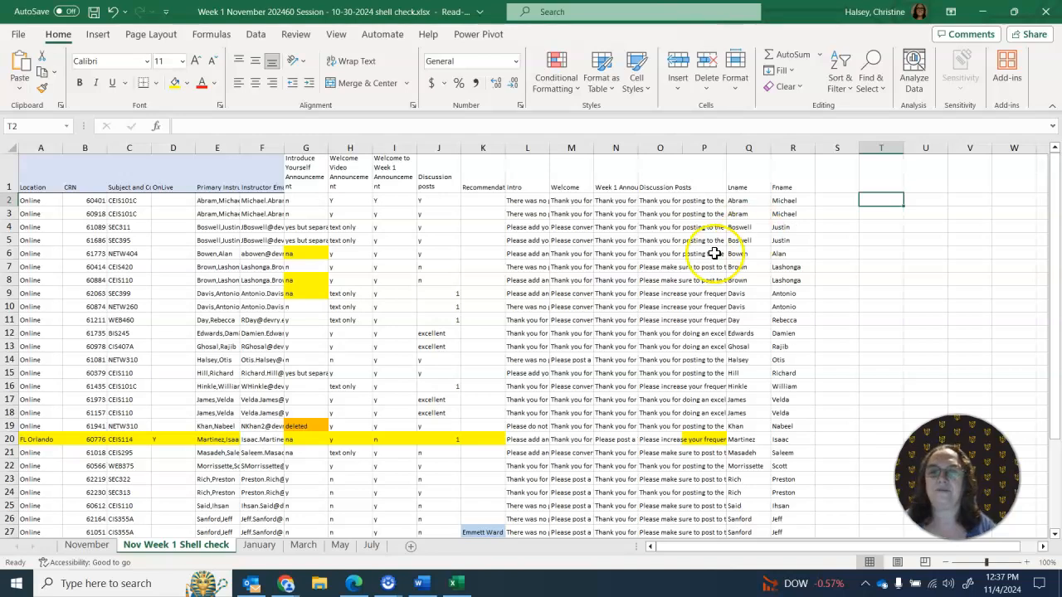
mouse_move(378, 585)
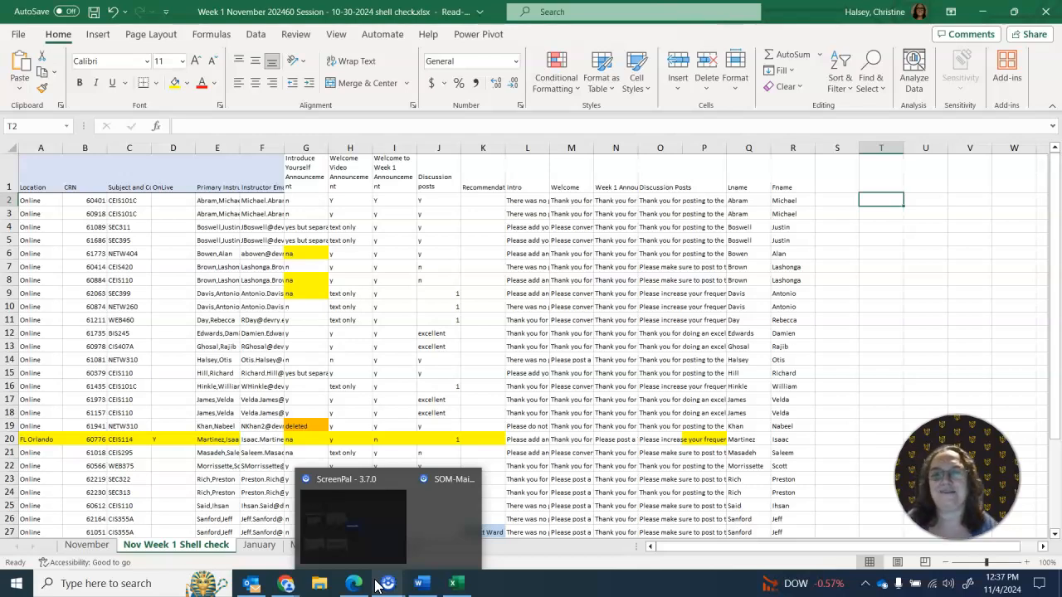
mouse_move(449, 540)
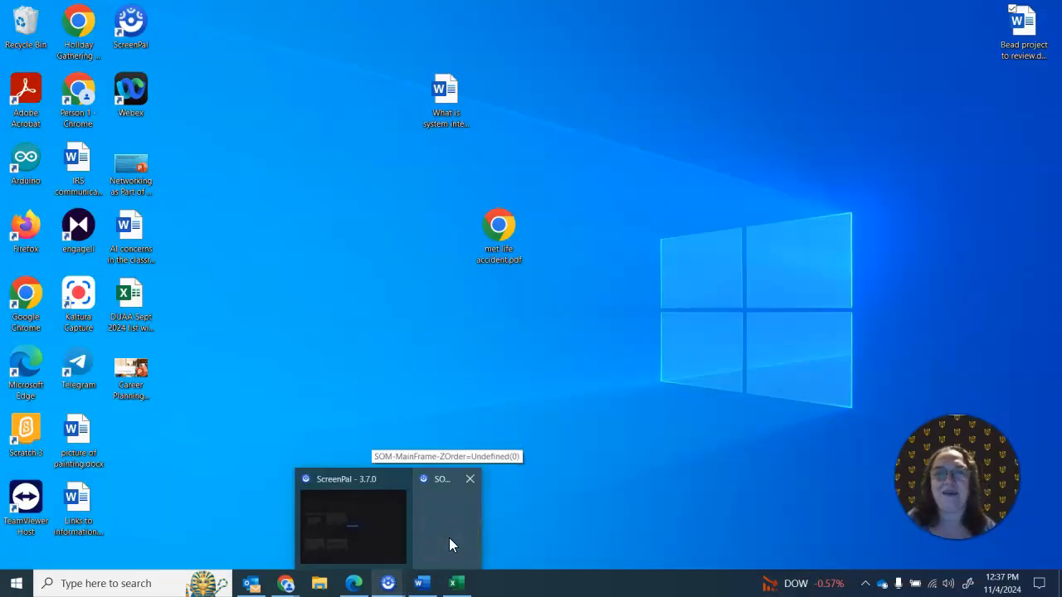